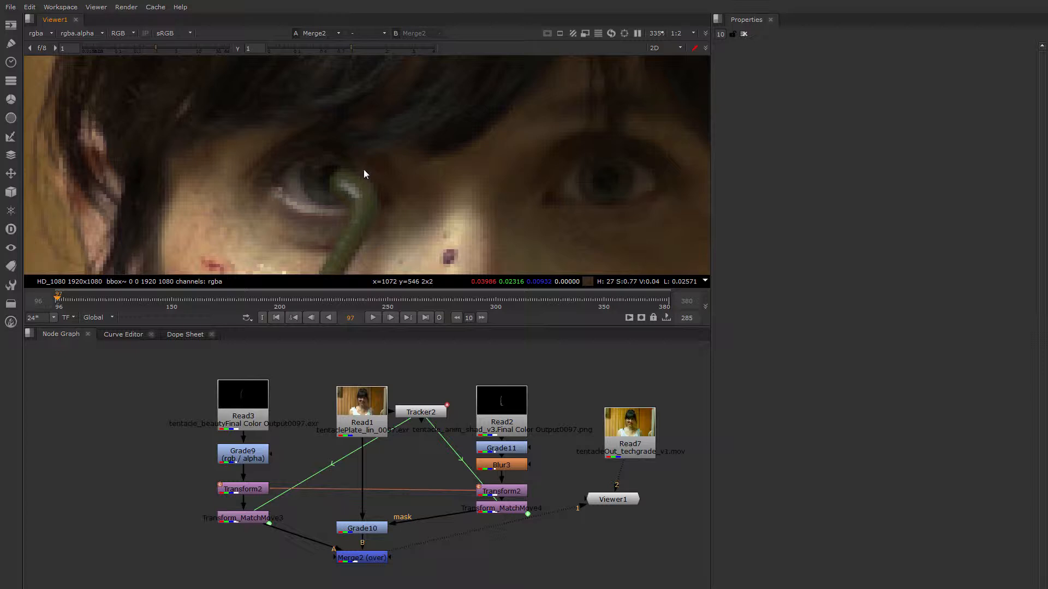
- Add a GridWarp3 node to the node graph between the Read1 plate branch and the Read2 branch
{"action": "scroll", "coordinate": [365, 174], "scroll_direction": "down", "scroll_amount": 2}
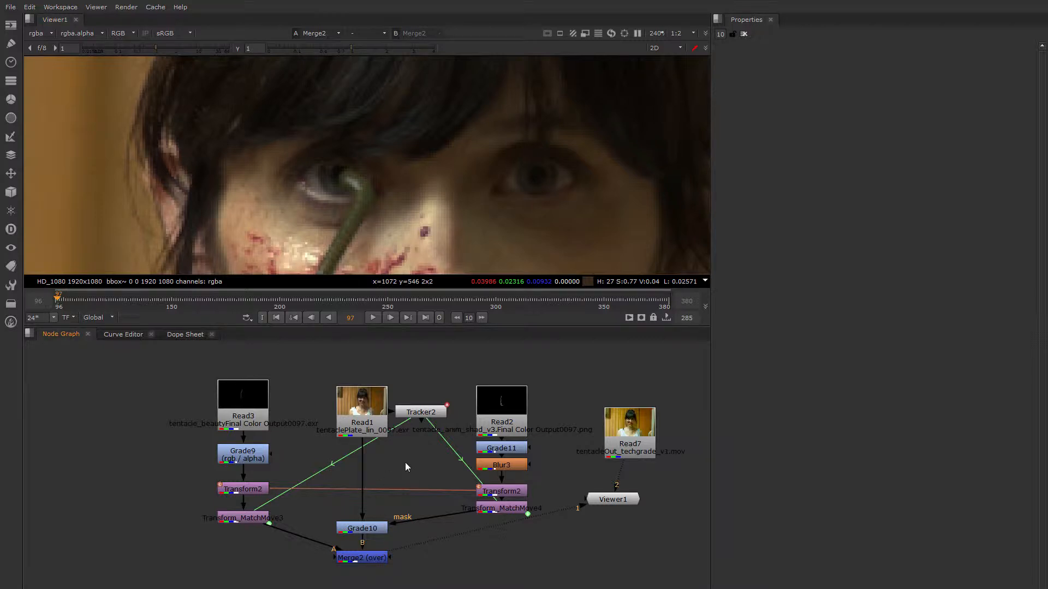
{"action": "key", "text": "Tab"}
{"action": "key", "text": "Return"}
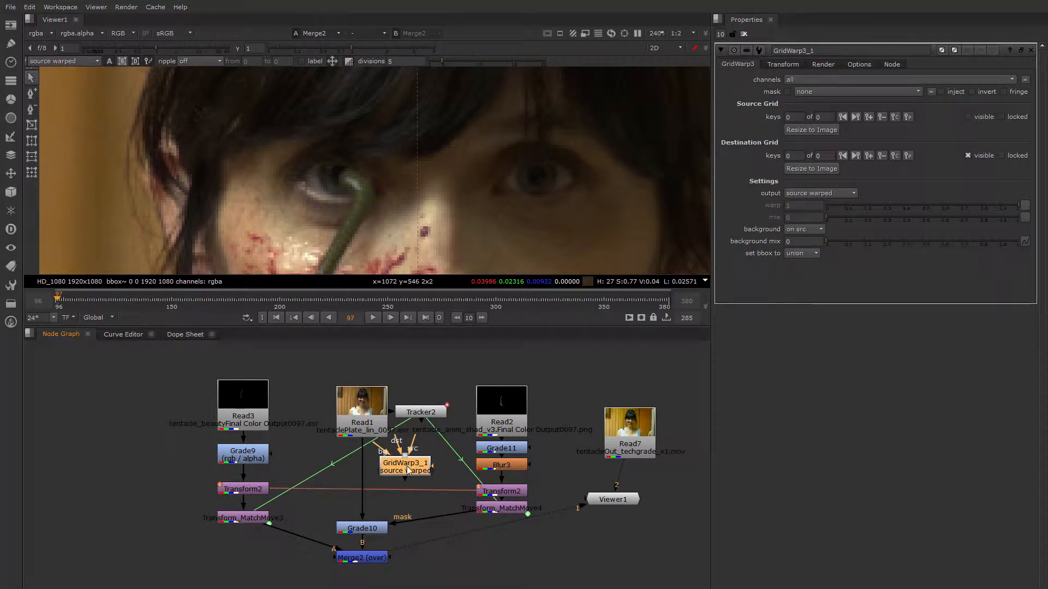
{"action": "mouse_move", "coordinate": [407, 467]}
{"action": "left_mouse_down"}
{"action": "mouse_move", "coordinate": [432, 444]}
{"action": "mouse_move", "coordinate": [423, 451]}
{"action": "mouse_move", "coordinate": [365, 421]}
{"action": "mouse_move", "coordinate": [413, 472]}
{"action": "mouse_move", "coordinate": [401, 473]}
{"action": "mouse_move", "coordinate": [416, 474]}
{"action": "left_mouse_up"}
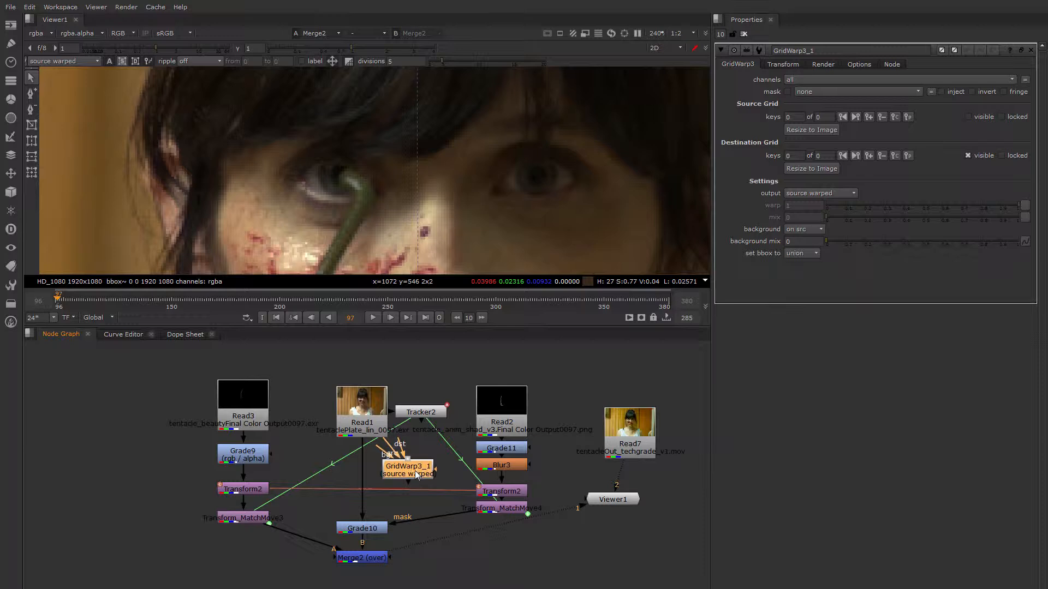
- Replace the full-frame warp grid with a small, roughly eye-sized grid
{"action": "scroll", "coordinate": [364, 175], "scroll_direction": "down", "scroll_amount": 6}
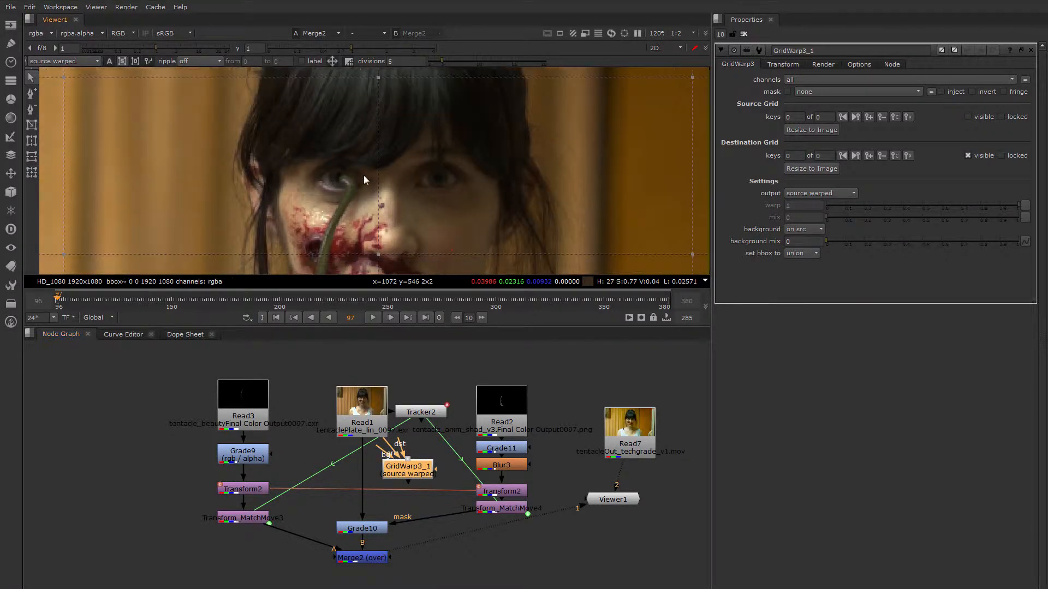
{"action": "scroll", "coordinate": [366, 174], "scroll_direction": "down", "scroll_amount": 3}
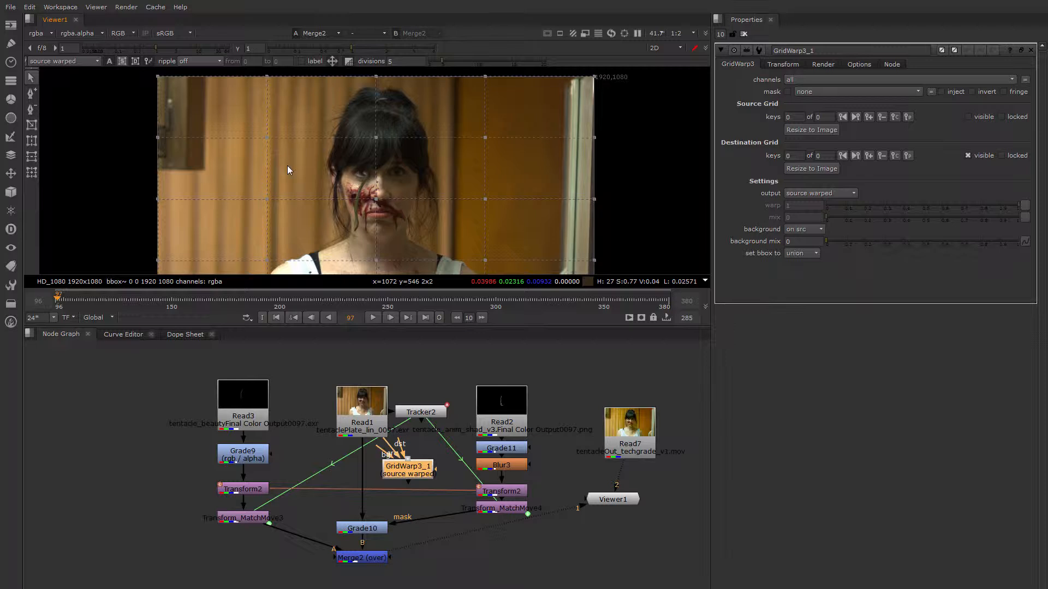
{"action": "left_click", "coordinate": [32, 126]}
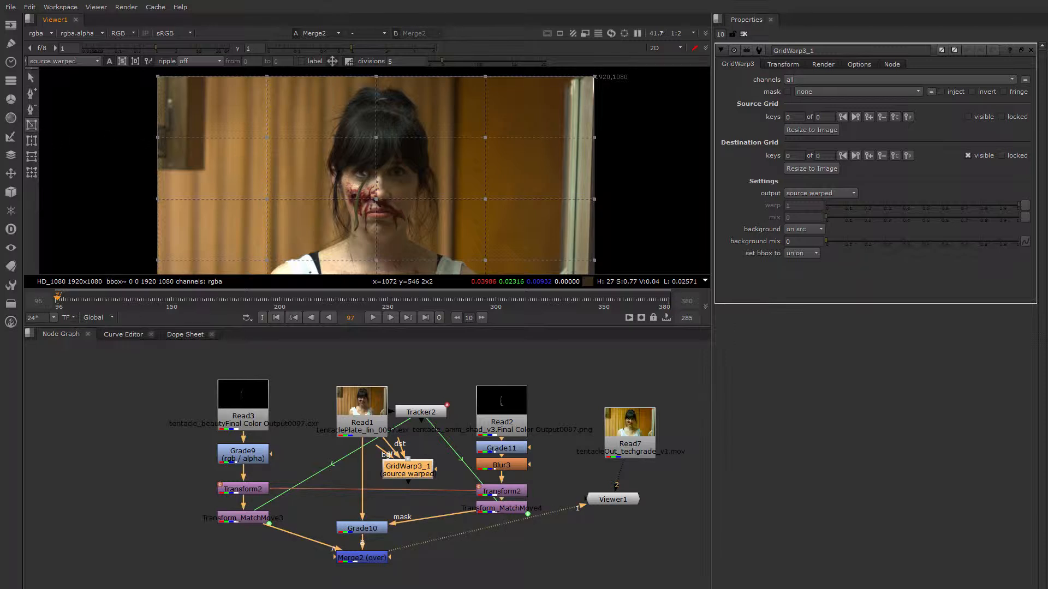
{"action": "left_click_drag", "start_coordinate": [352, 163], "coordinate": [384, 195]}
{"action": "mouse_move", "coordinate": [313, 227]}
{"action": "middle_mouse_down"}
{"action": "mouse_move", "coordinate": [321, 179]}
{"action": "mouse_move", "coordinate": [314, 221]}
{"action": "middle_mouse_up"}
{"action": "scroll", "coordinate": [268, 211], "scroll_direction": "up", "scroll_amount": 2}
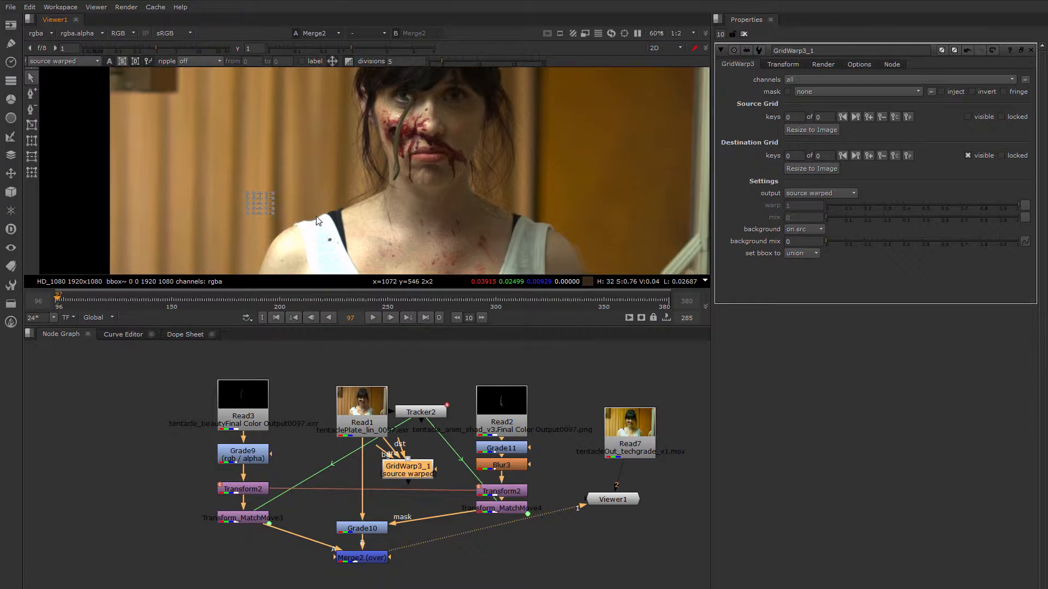
- Set the GridWarp output to source and move the whole small grid over the eye with the tentacle
{"action": "left_click", "coordinate": [74, 60]}
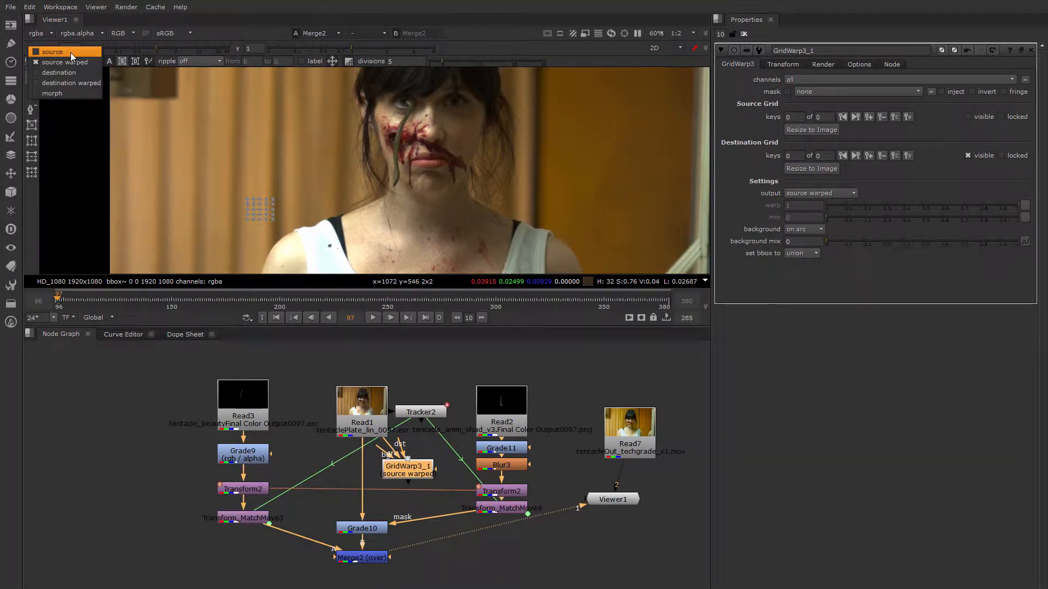
{"action": "left_click", "coordinate": [71, 52]}
{"action": "left_click", "coordinate": [261, 209]}
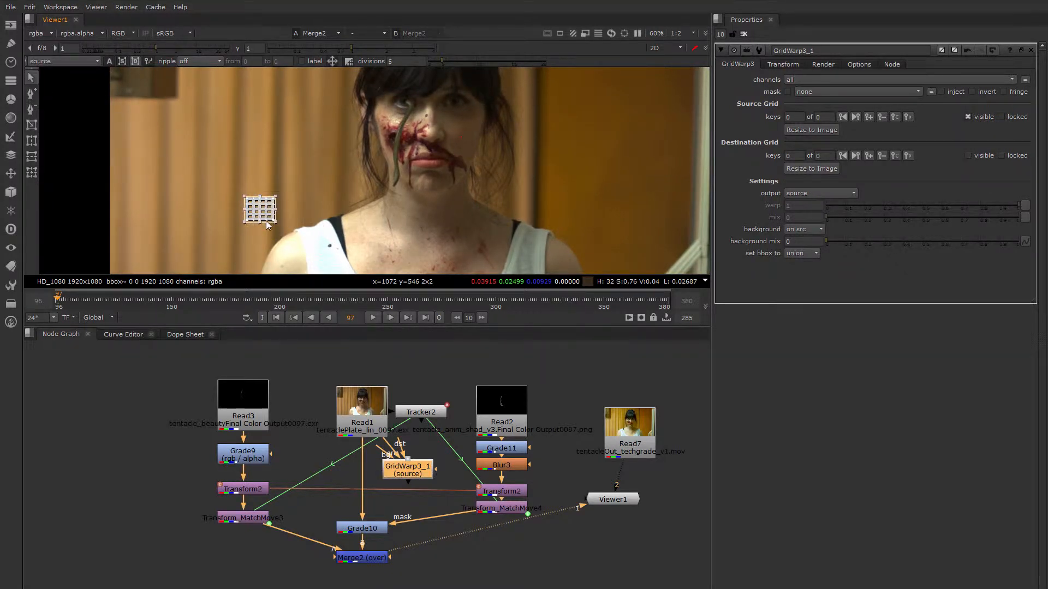
{"action": "left_click_drag", "start_coordinate": [259, 212], "coordinate": [405, 109]}
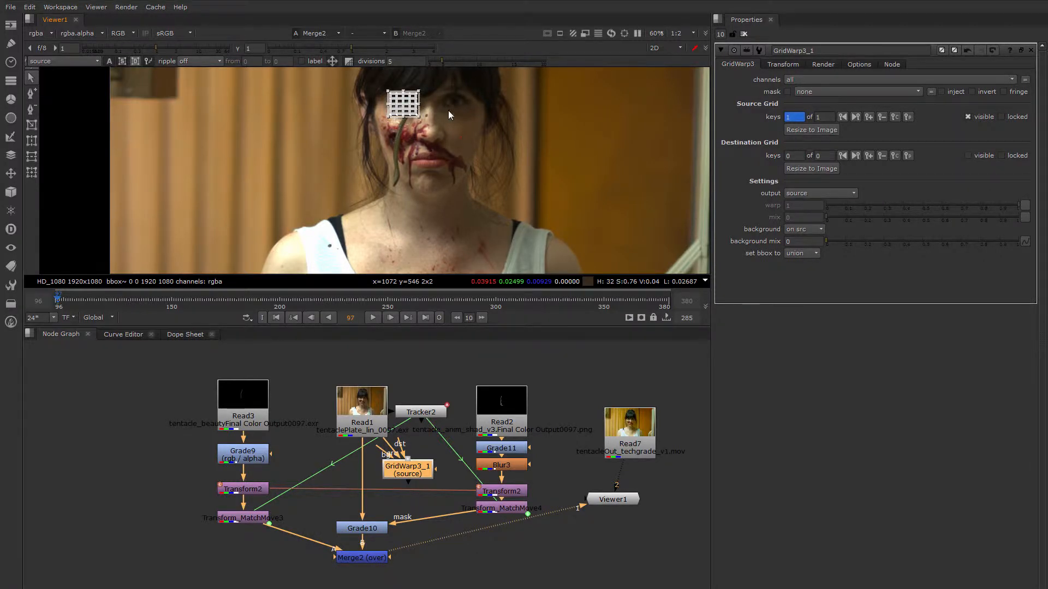
- Rotate the source grid diagonally to follow the tentacle and center it where the tentacle leaves the eye
{"action": "scroll", "coordinate": [403, 109], "scroll_direction": "up", "scroll_amount": 5}
{"action": "scroll", "coordinate": [393, 161], "scroll_direction": "up", "scroll_amount": 2}
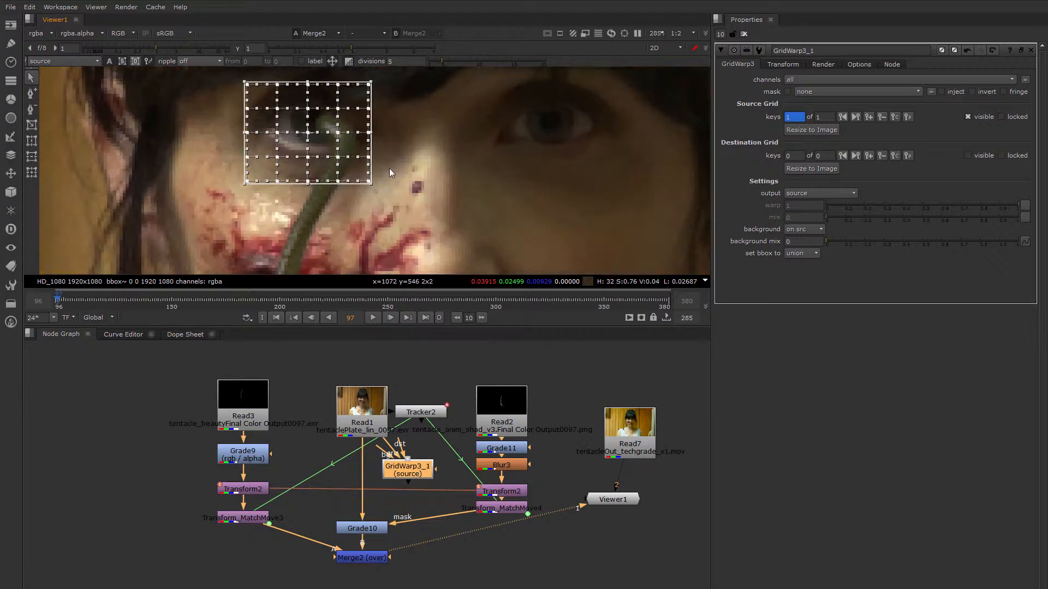
{"action": "left_click_drag", "start_coordinate": [382, 187], "coordinate": [327, 209]}
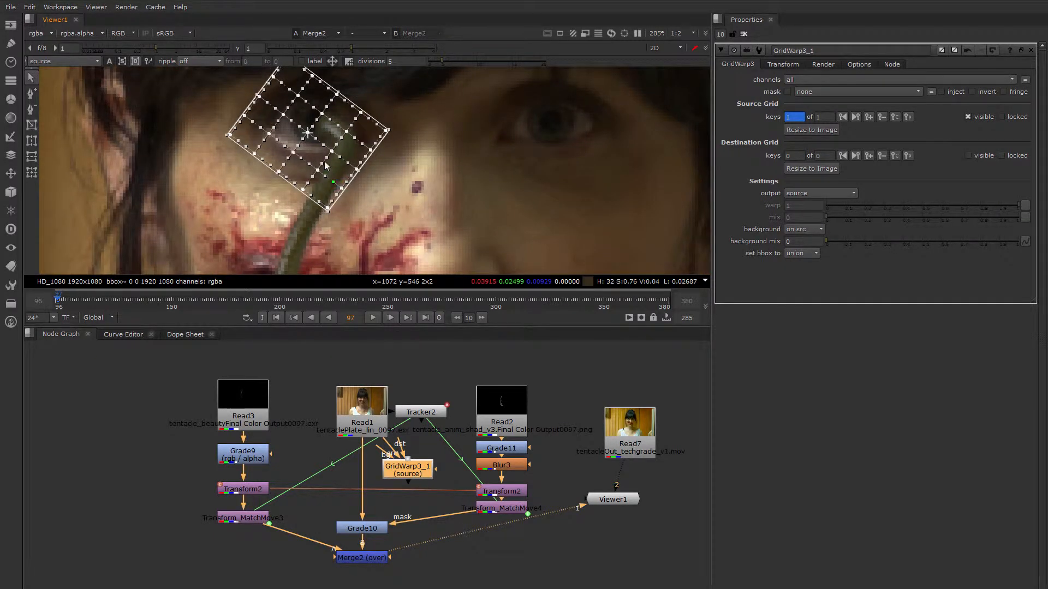
{"action": "left_click_drag", "start_coordinate": [309, 134], "coordinate": [329, 116]}
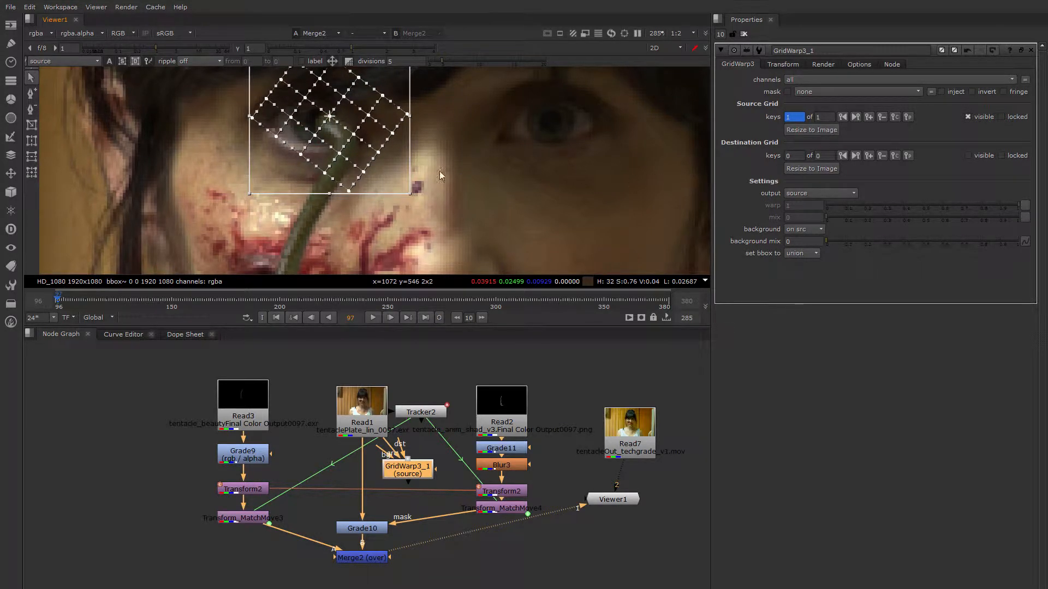
- Set the GridWarp output to destination and inspect the destination grid's placement over the eye
{"action": "scroll", "coordinate": [441, 174], "scroll_direction": "down", "scroll_amount": 3}
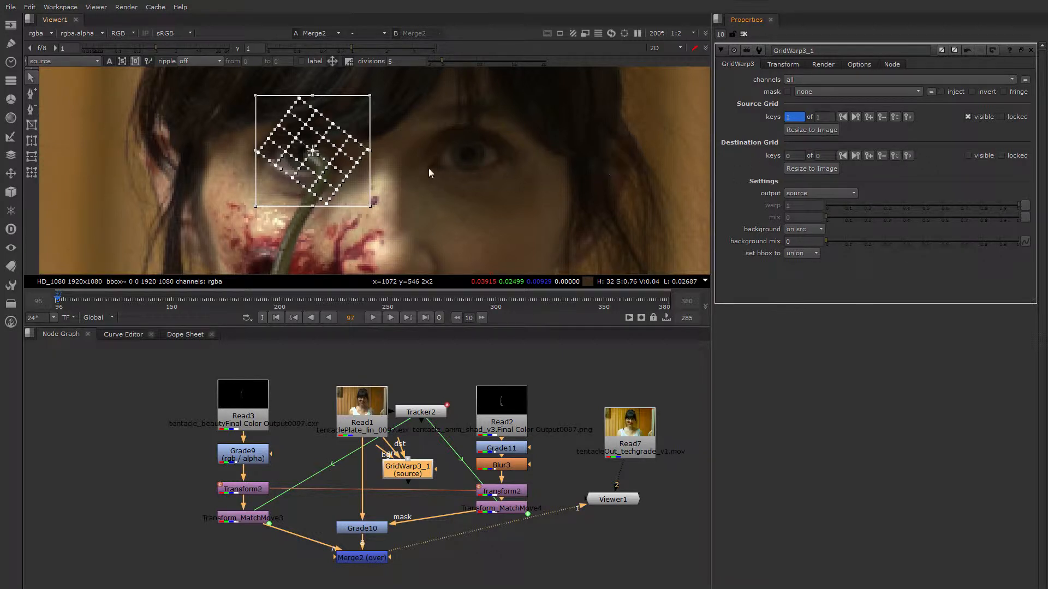
{"action": "left_click", "coordinate": [71, 61]}
{"action": "left_click", "coordinate": [67, 78]}
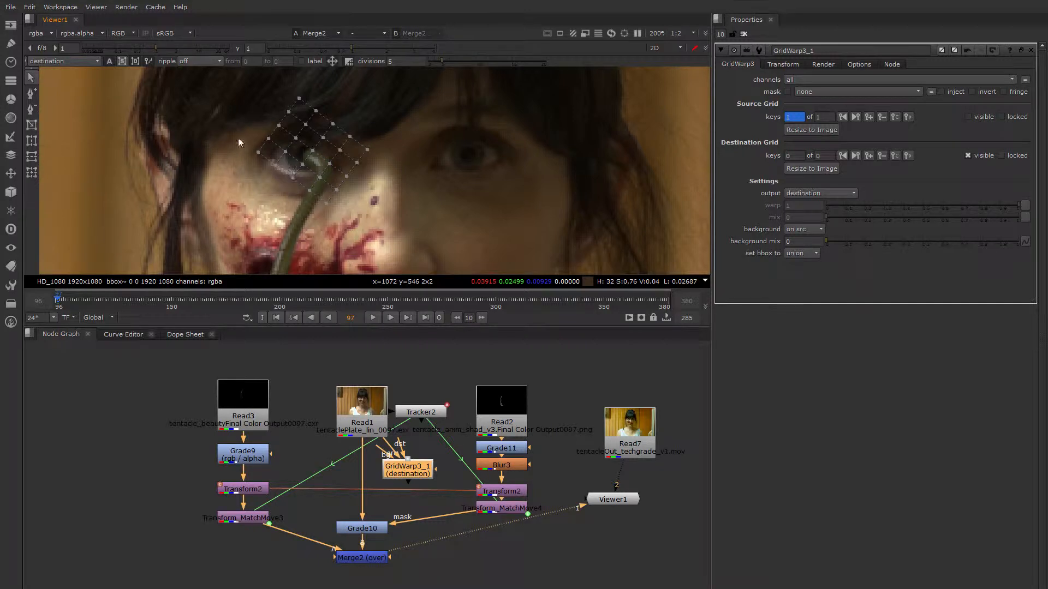
{"action": "scroll", "coordinate": [292, 171], "scroll_direction": "down", "scroll_amount": 2}
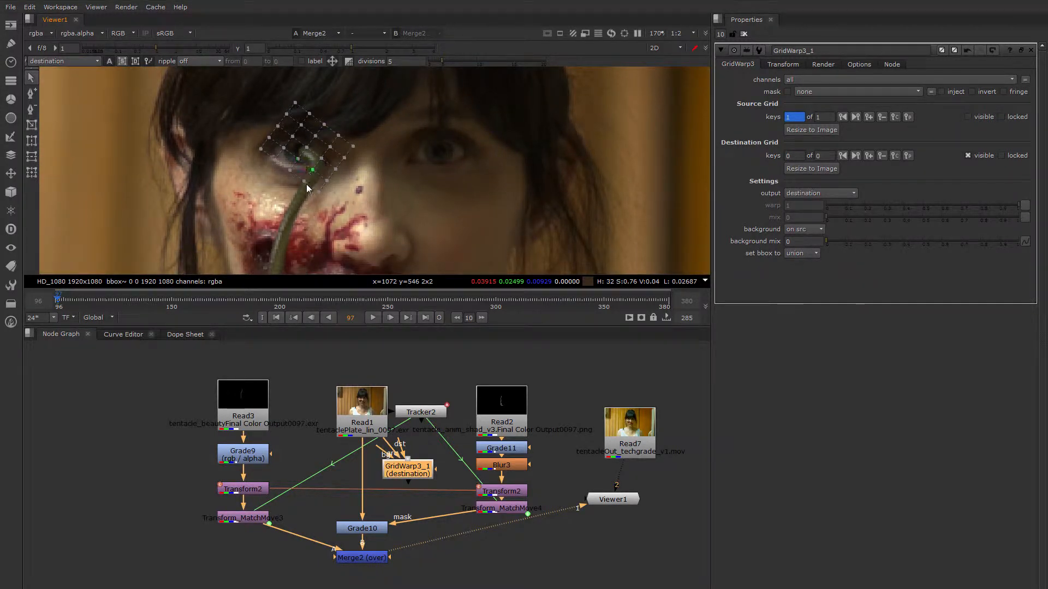
{"action": "scroll", "coordinate": [335, 205], "scroll_direction": "down", "scroll_amount": 2}
{"action": "middle_click_drag", "start_coordinate": [341, 205], "coordinate": [397, 159]}
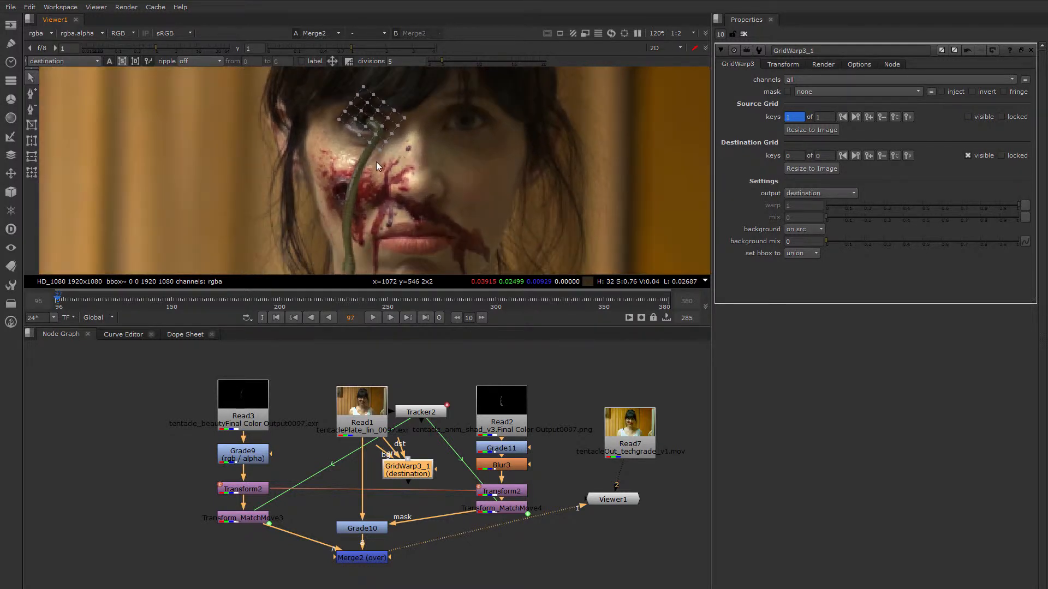
{"action": "scroll", "coordinate": [377, 148], "scroll_direction": "down", "scroll_amount": 2}
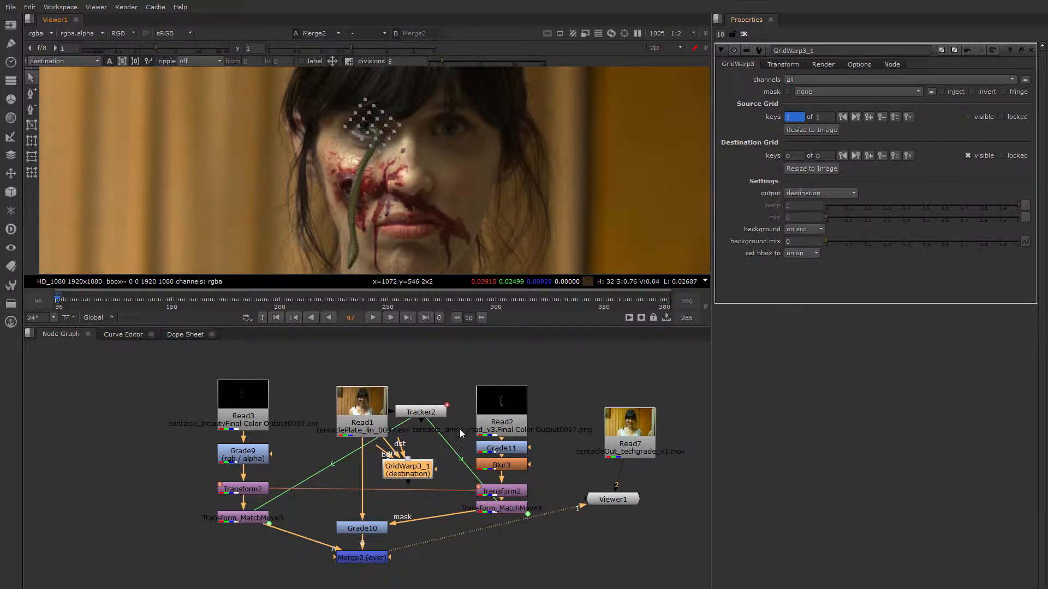
- Link the GridWarp's source transform translate to the translate of Tracker2
{"action": "left_click", "coordinate": [779, 64]}
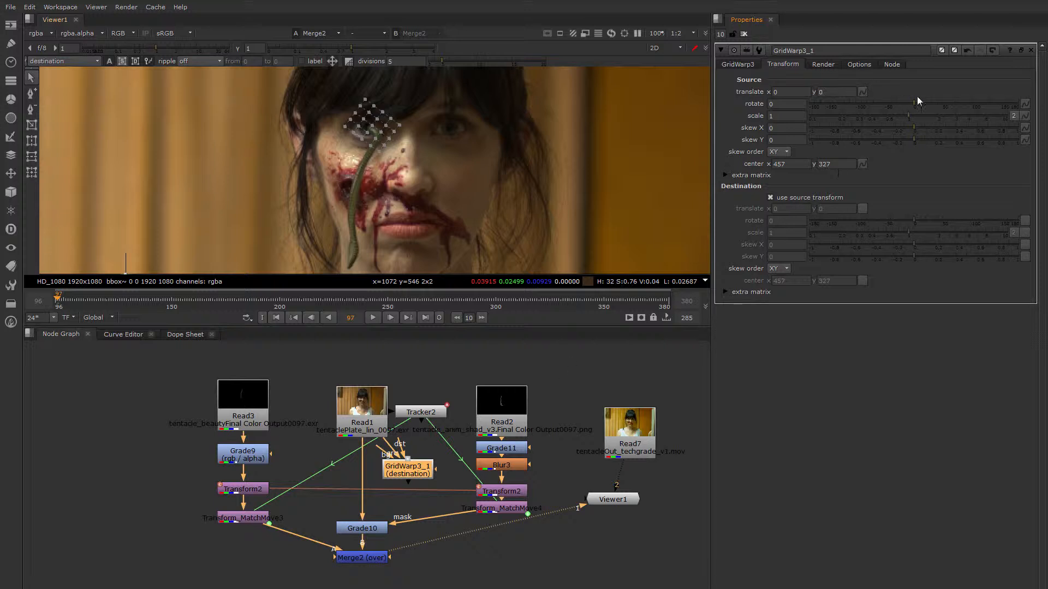
{"action": "right_click", "coordinate": [863, 90]}
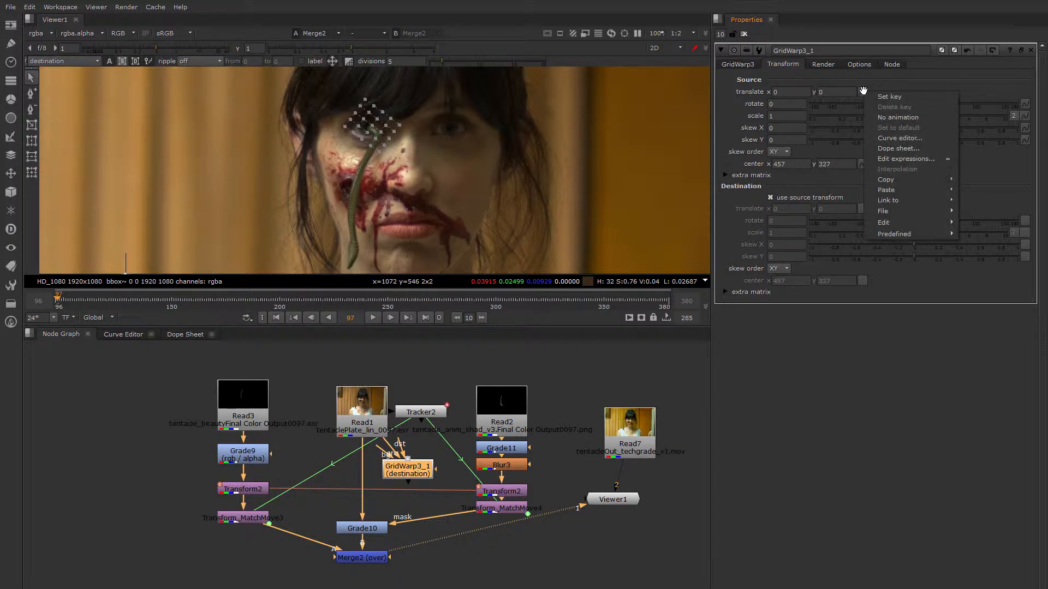
{"action": "mouse_move", "coordinate": [893, 201]}
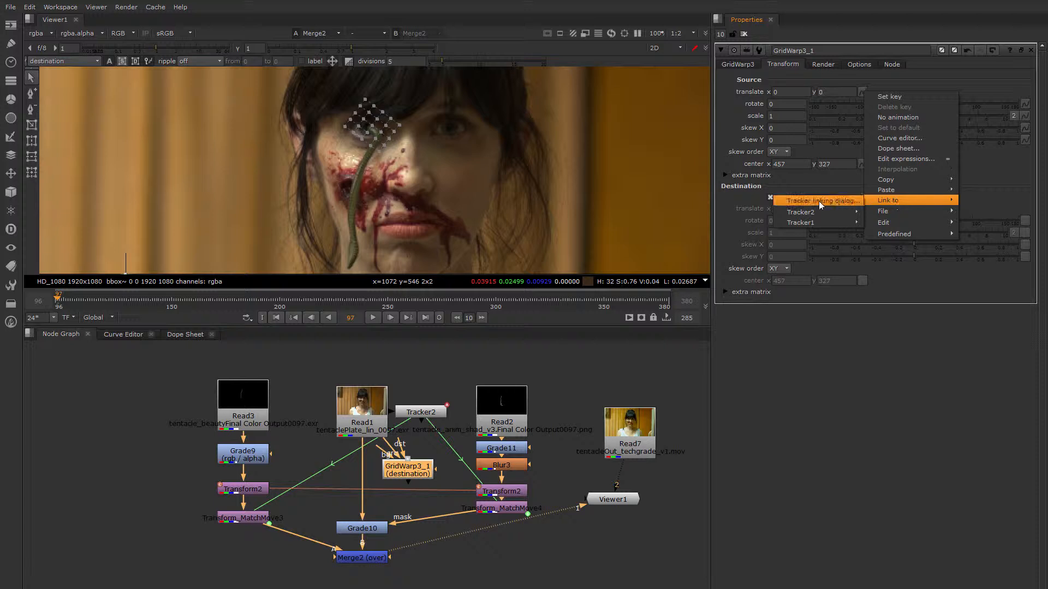
{"action": "mouse_move", "coordinate": [814, 212]}
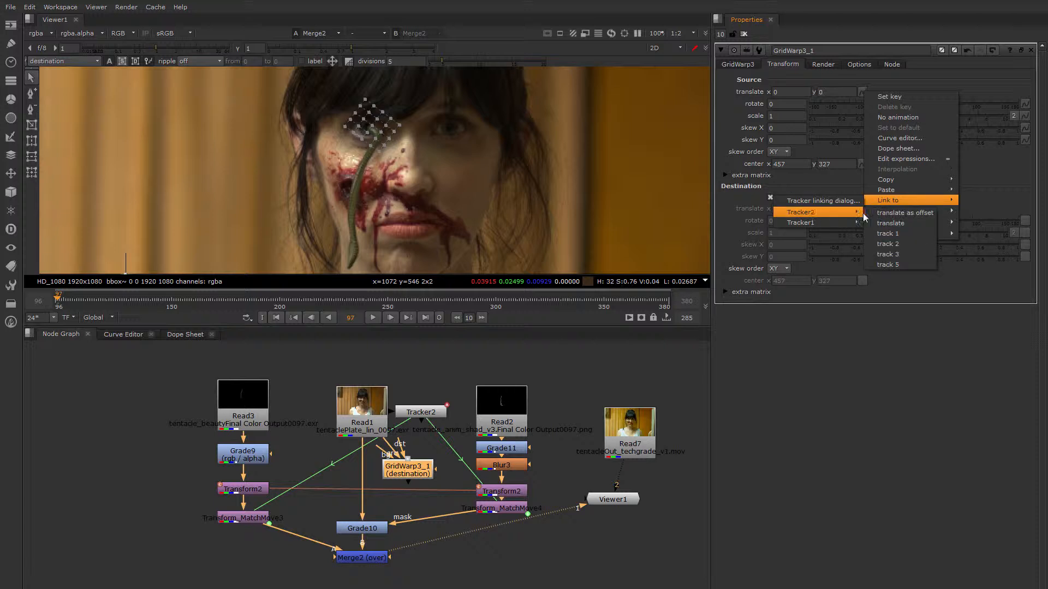
{"action": "left_click", "coordinate": [890, 223]}
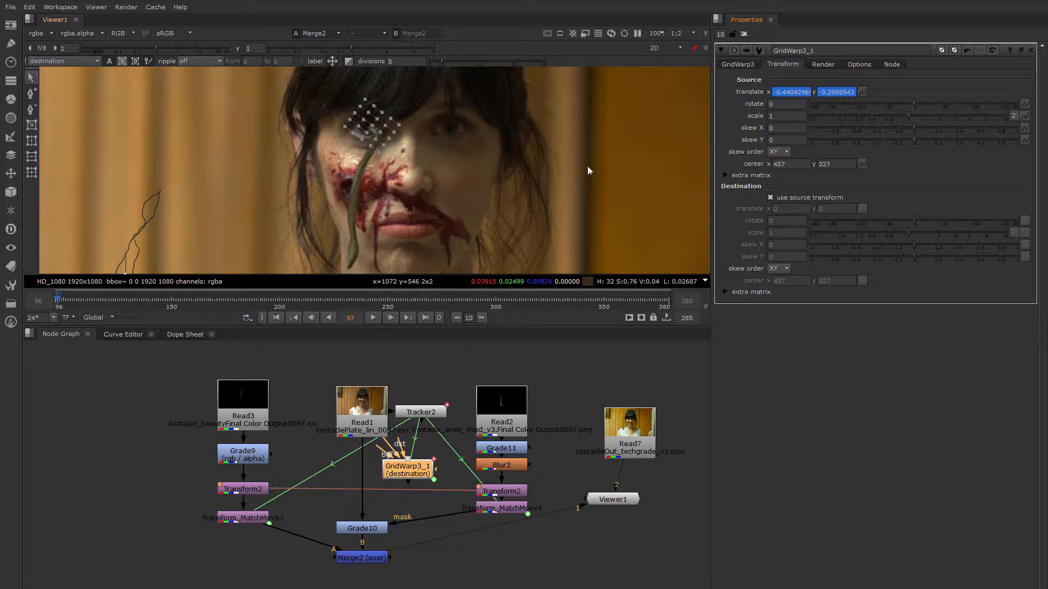
- Display the source grid and scrub to frames 126 and 121, switching output modes, to check that the grid follows the eye
{"action": "left_click", "coordinate": [77, 60]}
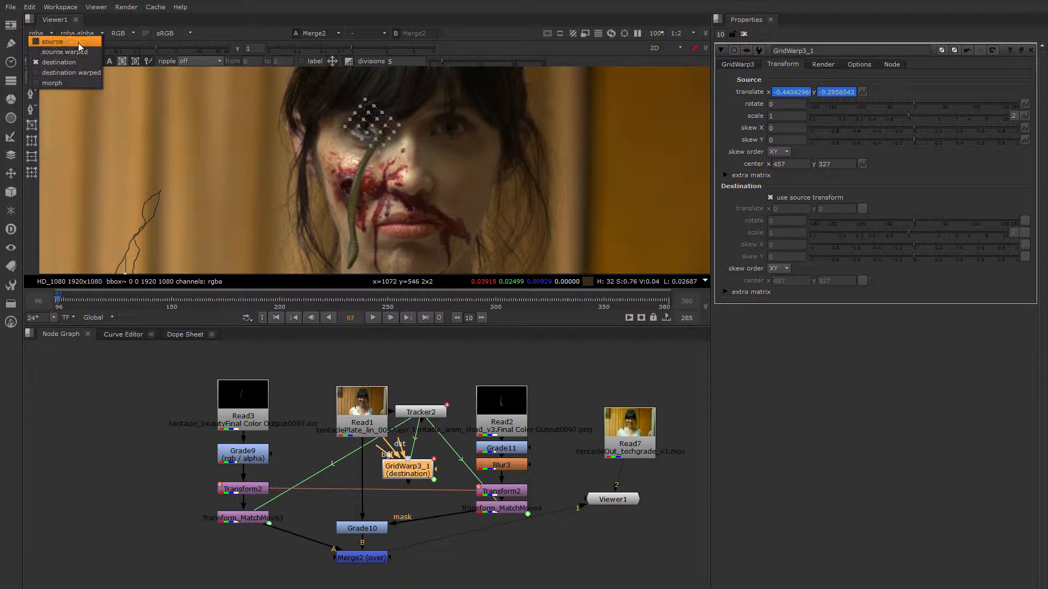
{"action": "left_click", "coordinate": [77, 42]}
{"action": "middle_click_drag", "start_coordinate": [376, 186], "coordinate": [420, 194]}
{"action": "scroll", "coordinate": [433, 158], "scroll_direction": "down", "scroll_amount": 2}
{"action": "scroll", "coordinate": [440, 163], "scroll_direction": "up", "scroll_amount": 4}
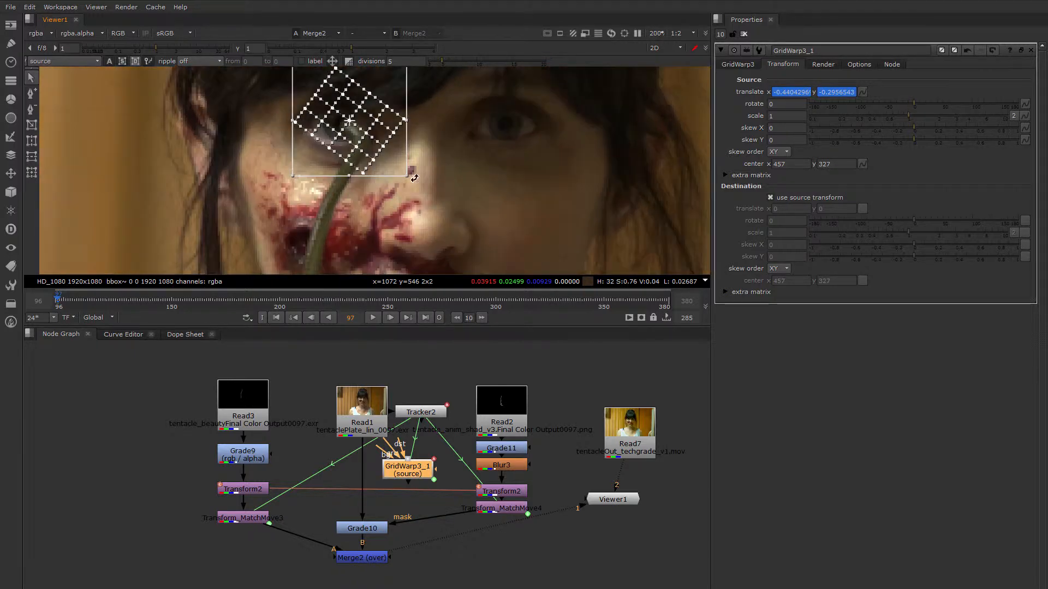
{"action": "left_click_drag", "start_coordinate": [61, 300], "coordinate": [120, 305]}
{"action": "left_click", "coordinate": [62, 61]}
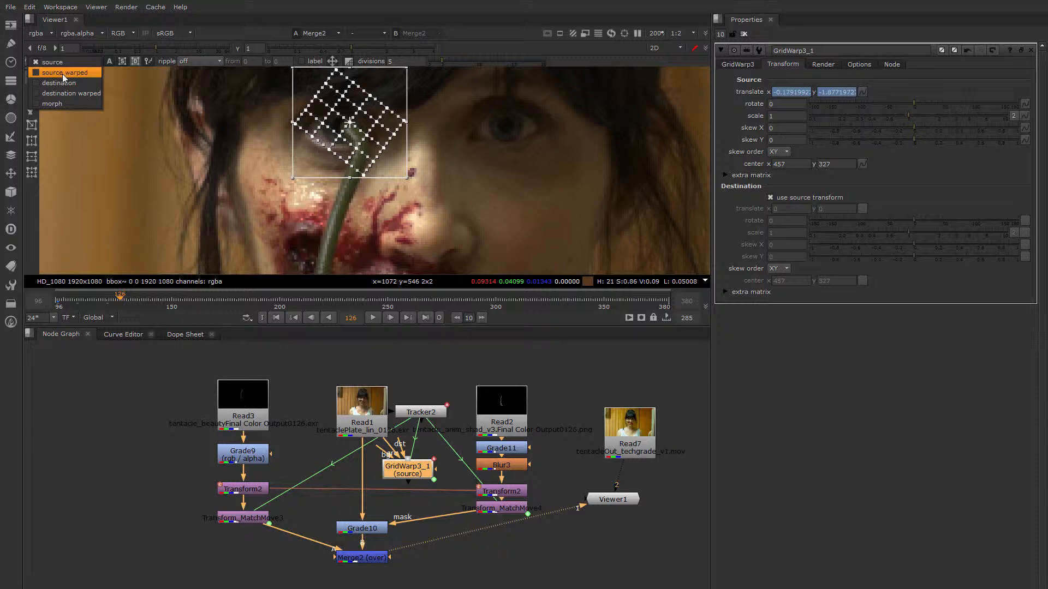
{"action": "left_click", "coordinate": [67, 72]}
{"action": "left_click_drag", "start_coordinate": [121, 300], "coordinate": [109, 326]}
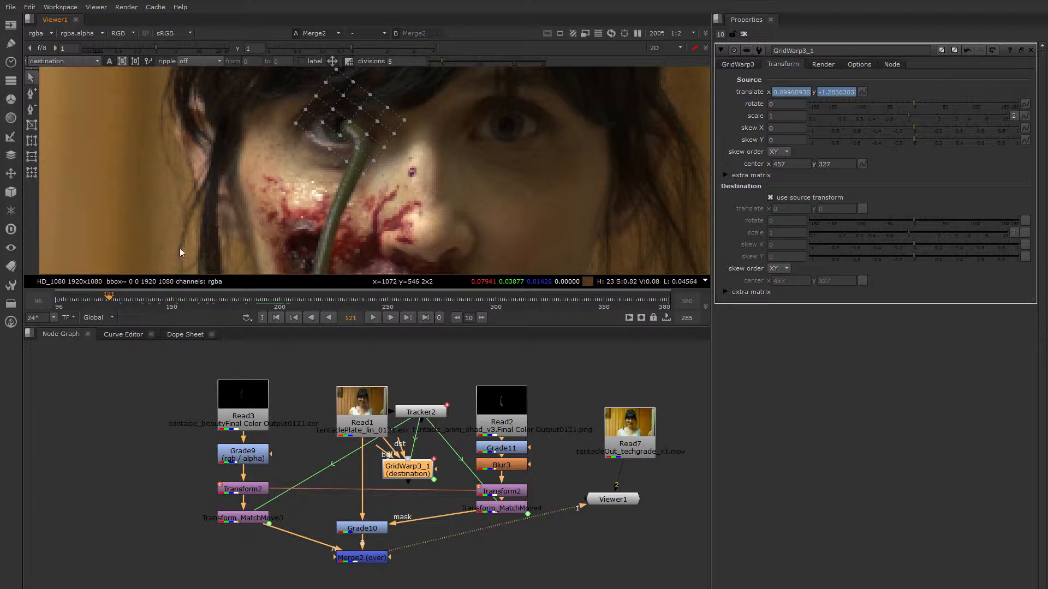
- Return to the source grid's key at frame 97 and set the GridWarp output to source for editing around the eye
{"action": "left_click", "coordinate": [737, 64]}
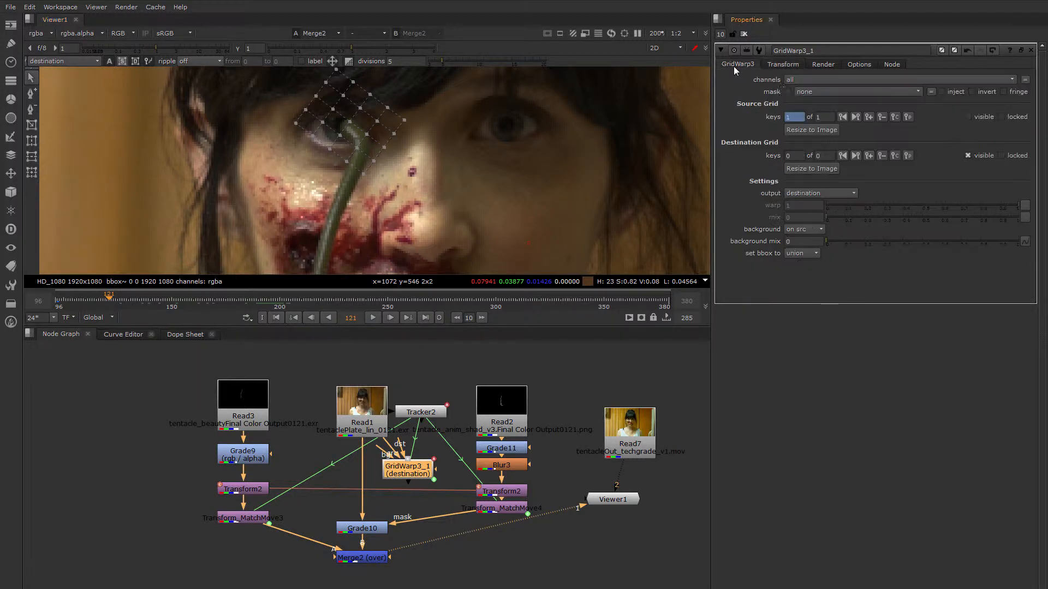
{"action": "left_click", "coordinate": [843, 116]}
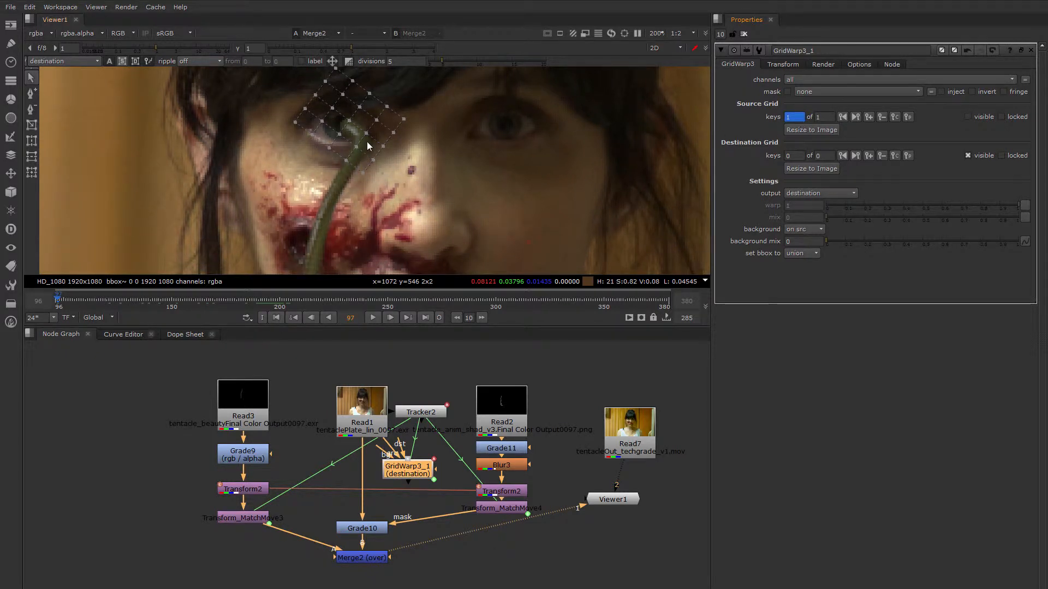
{"action": "left_click", "coordinate": [61, 61]}
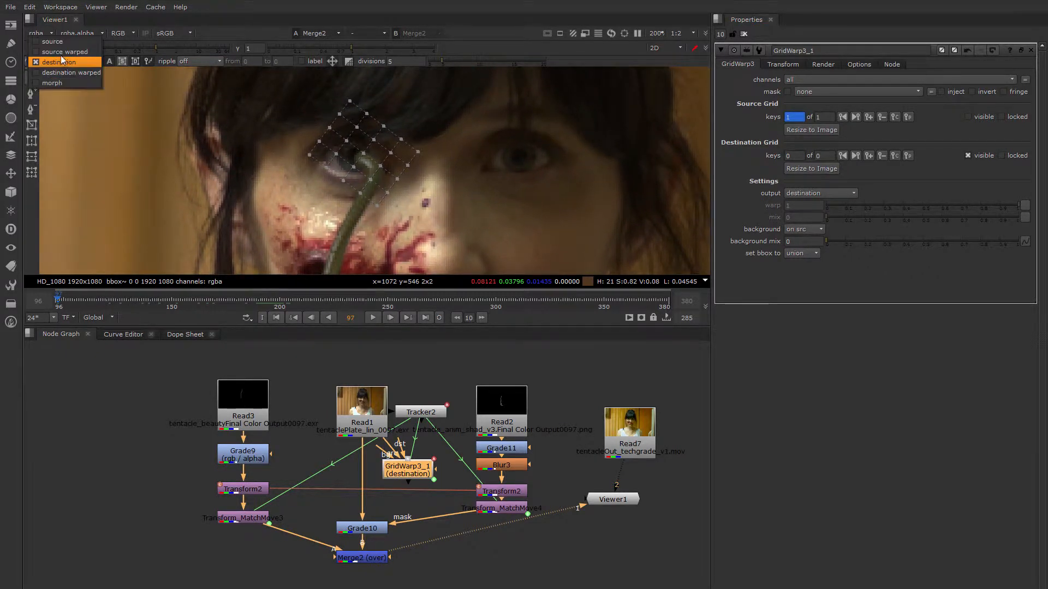
{"action": "left_click", "coordinate": [53, 42]}
{"action": "scroll", "coordinate": [261, 167], "scroll_direction": "up", "scroll_amount": 3}
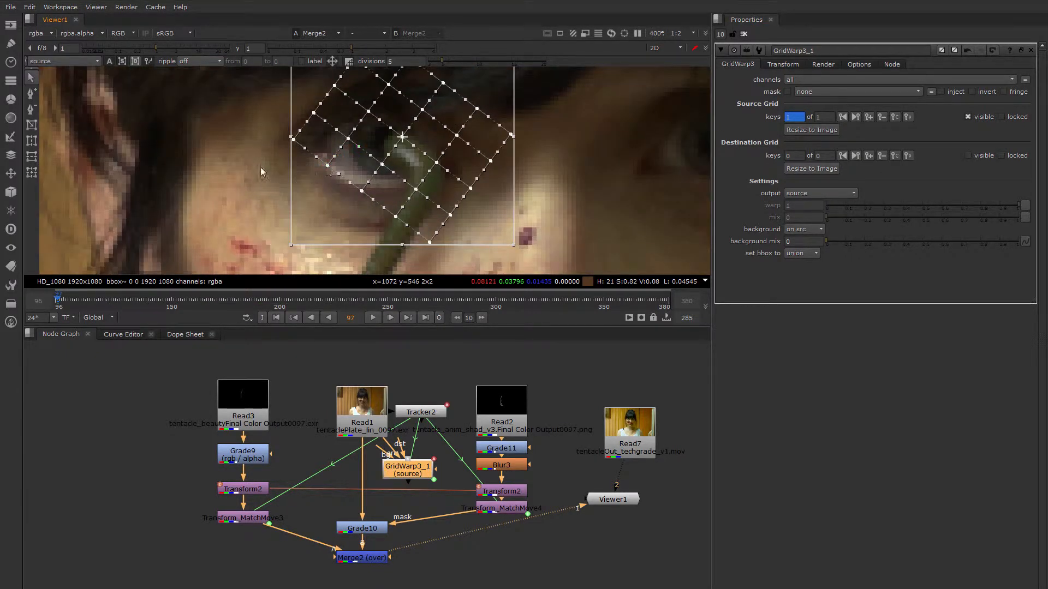
{"action": "scroll", "coordinate": [261, 167], "scroll_direction": "up", "scroll_amount": 1}
- Undo the accidental shift of the source grid, and move its points to fit the upper eyelid and inner corner of the eye
{"action": "left_click_drag", "start_coordinate": [365, 173], "coordinate": [369, 170]}
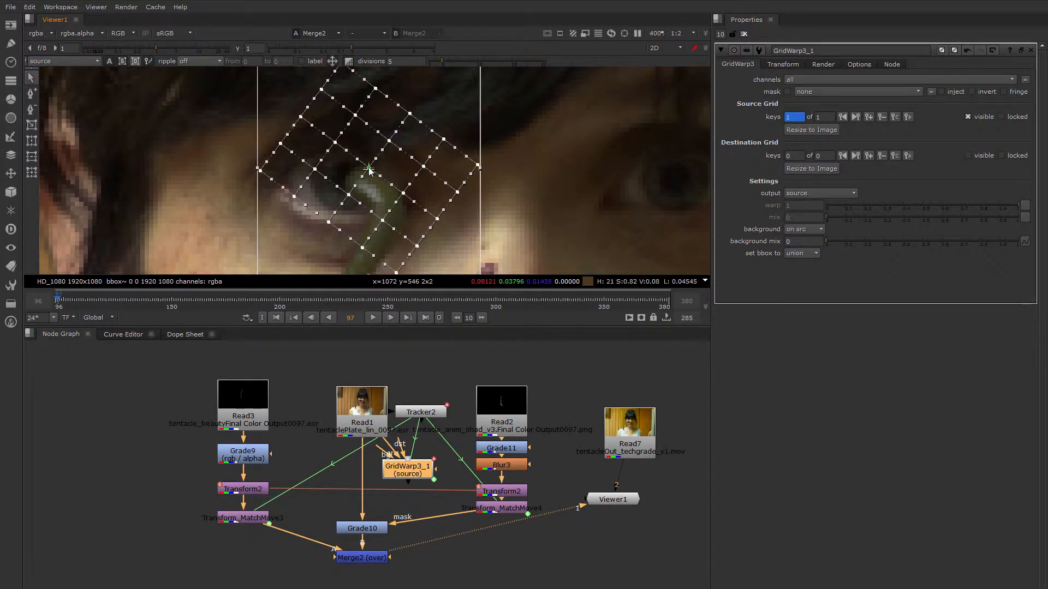
{"action": "key", "text": "ctrl+z"}
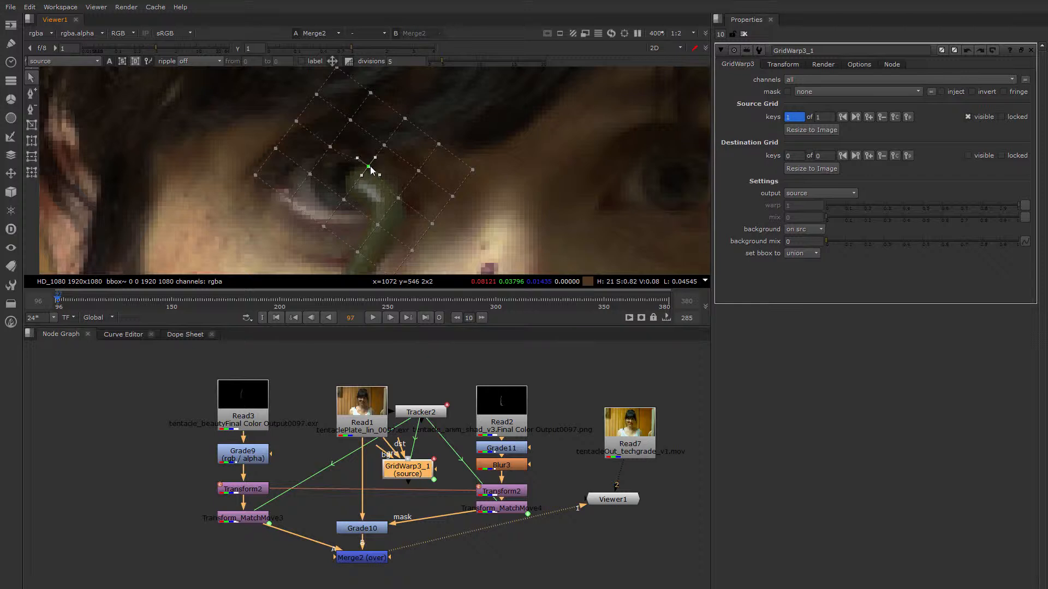
{"action": "left_click_drag", "start_coordinate": [365, 176], "coordinate": [347, 149]}
{"action": "left_click_drag", "start_coordinate": [298, 124], "coordinate": [291, 140]}
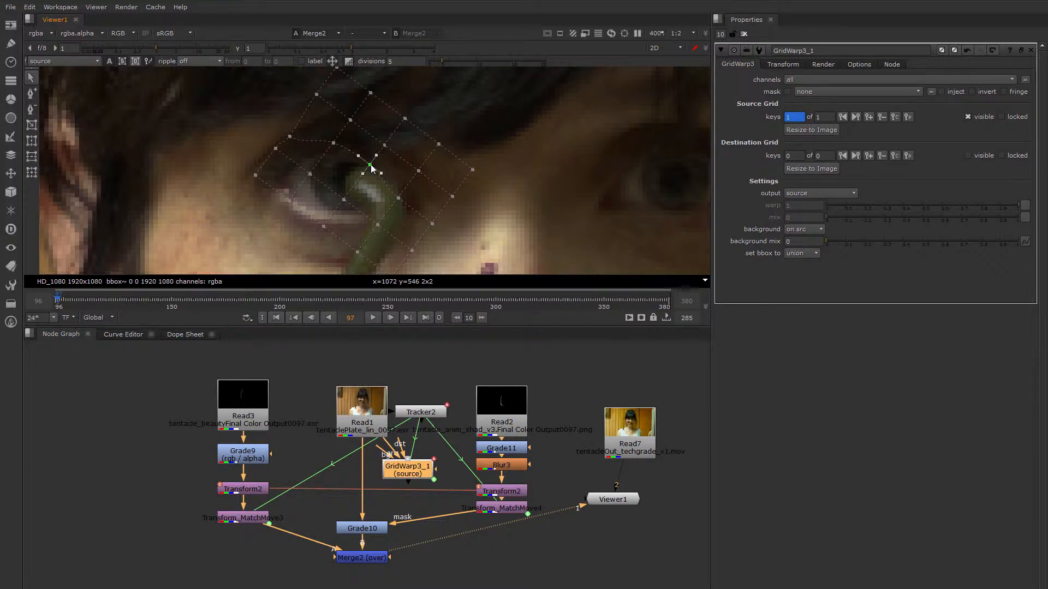
{"action": "left_click", "coordinate": [399, 199]}
{"action": "left_click_drag", "start_coordinate": [399, 198], "coordinate": [411, 202]}
{"action": "left_click", "coordinate": [395, 200]}
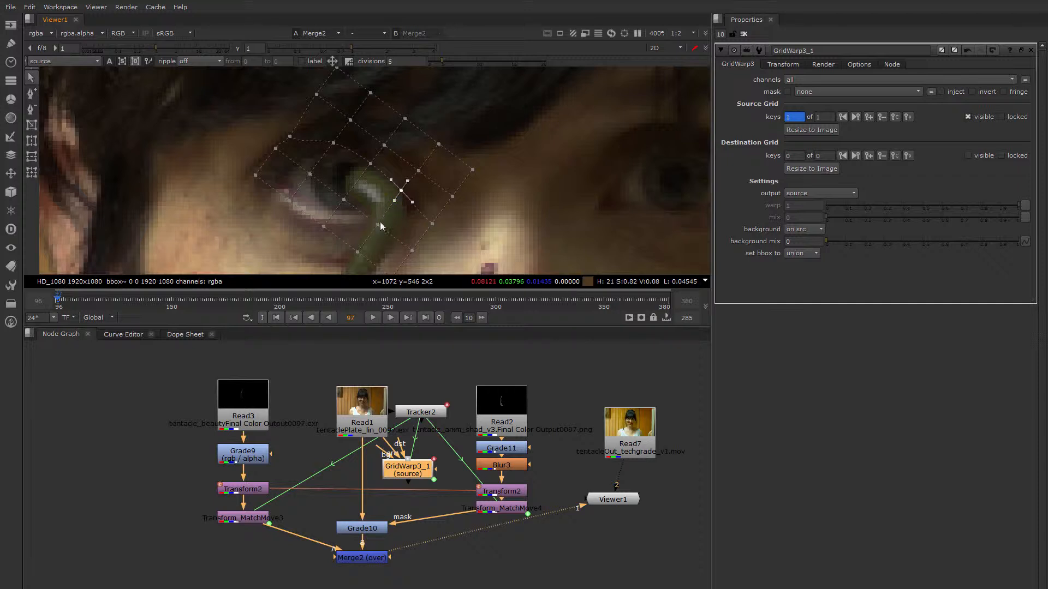
- Refine the remaining source grid points over the iris, below the brow and beside the nose to follow the eye's contours
{"action": "left_click", "coordinate": [346, 198]}
{"action": "left_click_drag", "start_coordinate": [309, 174], "coordinate": [315, 169]}
{"action": "left_click_drag", "start_coordinate": [385, 143], "coordinate": [332, 108]}
{"action": "left_click", "coordinate": [419, 171]}
{"action": "left_click_drag", "start_coordinate": [419, 175], "coordinate": [442, 204]}
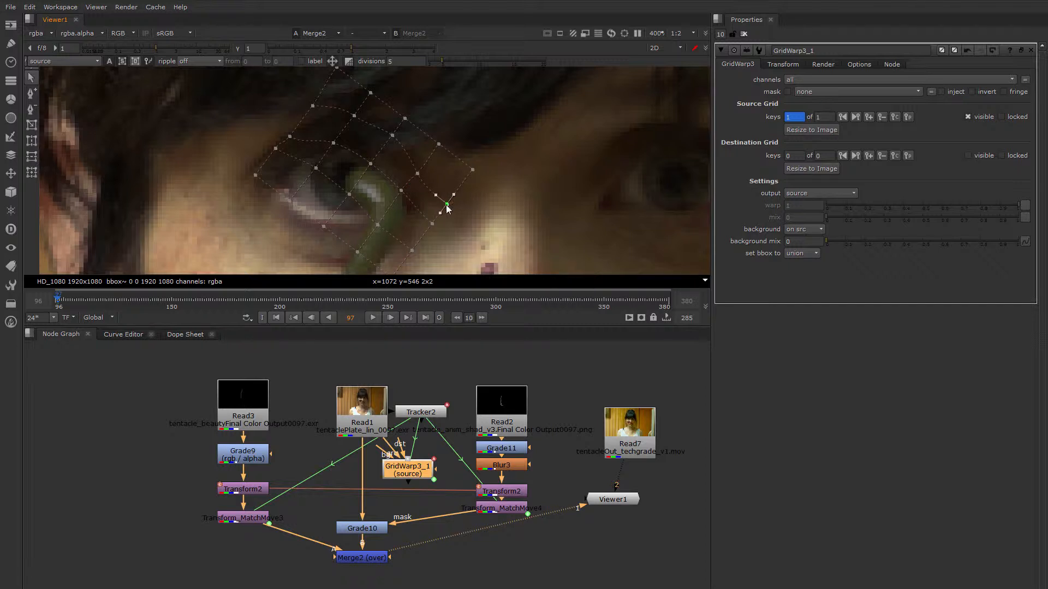
{"action": "scroll", "coordinate": [423, 190], "scroll_direction": "down", "scroll_amount": 2}
{"action": "scroll", "coordinate": [402, 190], "scroll_direction": "up", "scroll_amount": 2}
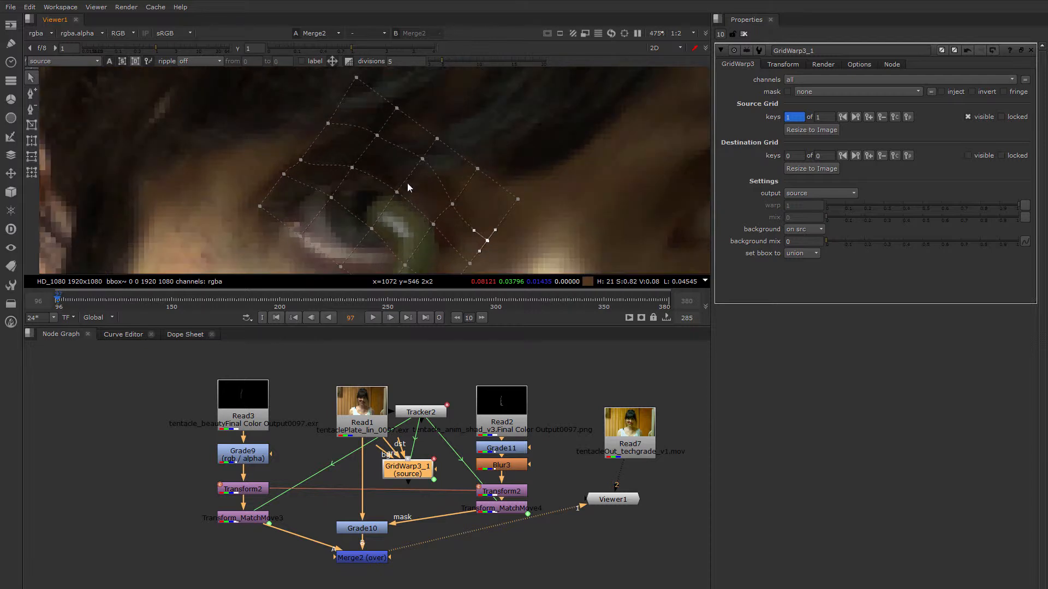
{"action": "left_click", "coordinate": [378, 135]}
{"action": "left_click", "coordinate": [396, 192]}
{"action": "middle_click_drag", "start_coordinate": [435, 204], "coordinate": [446, 186]}
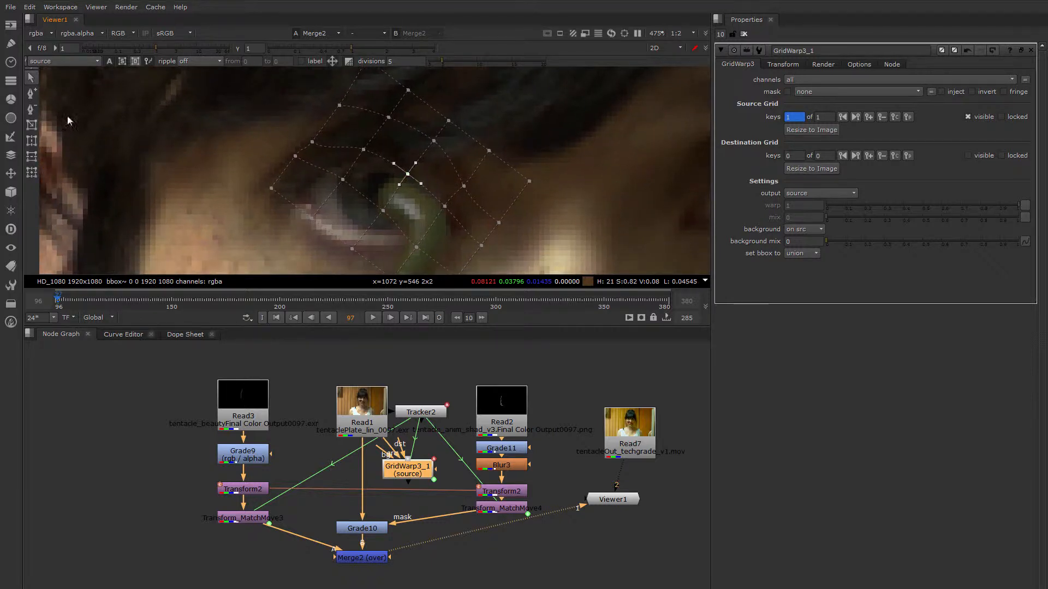
- Insert an extra line of points across the source grid over the upper eyelid, and return to the selection tool
{"action": "left_click", "coordinate": [35, 95]}
{"action": "scroll", "coordinate": [362, 200], "scroll_direction": "down", "scroll_amount": 10}
{"action": "scroll", "coordinate": [366, 203], "scroll_direction": "up", "scroll_amount": 3}
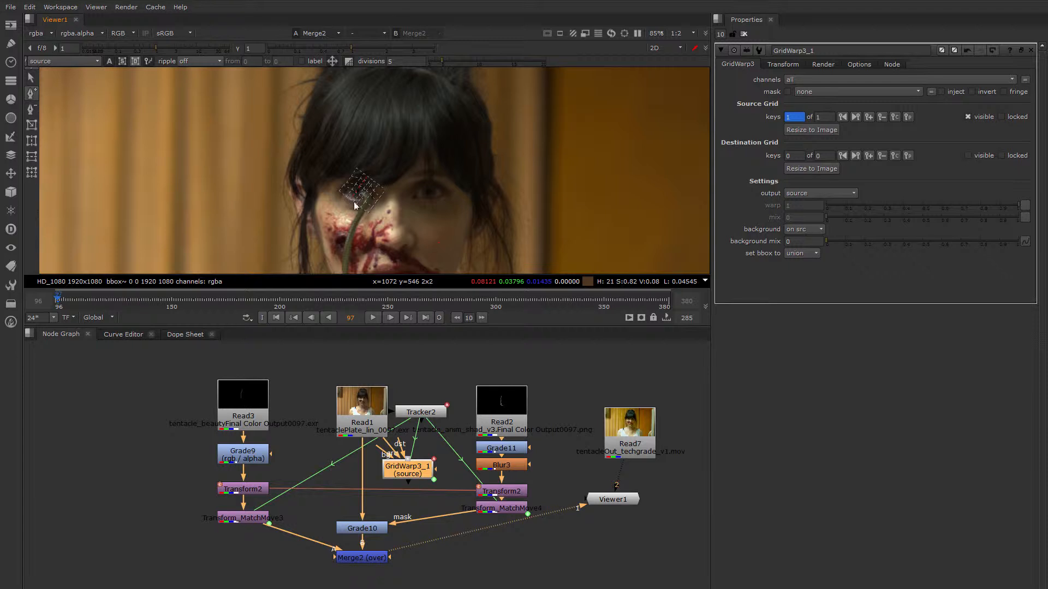
{"action": "scroll", "coordinate": [339, 216], "scroll_direction": "up", "scroll_amount": 2}
{"action": "left_click", "coordinate": [30, 77]}
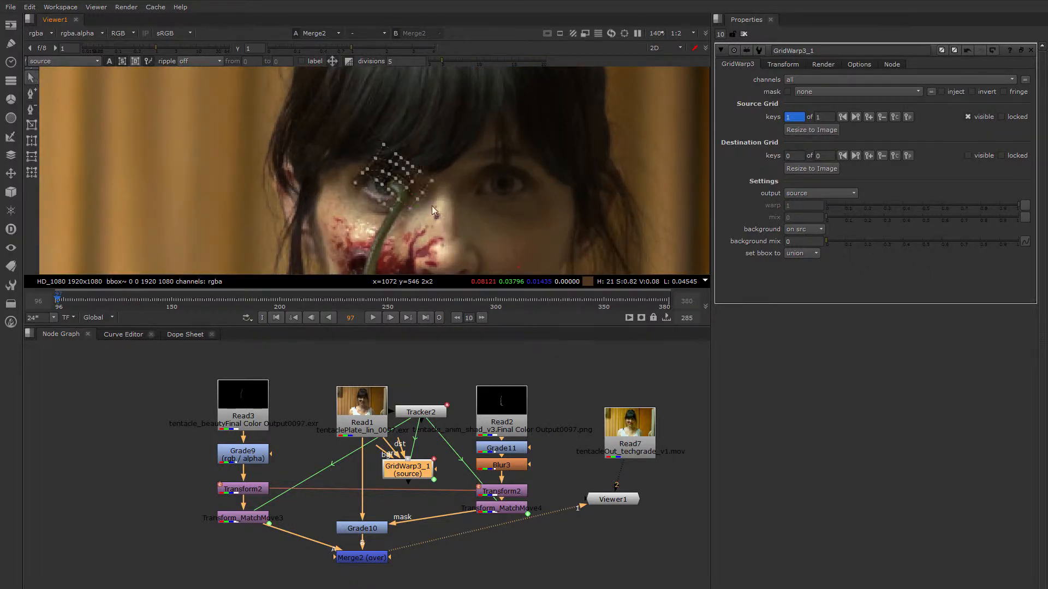
{"action": "scroll", "coordinate": [431, 205], "scroll_direction": "up", "scroll_amount": 5}
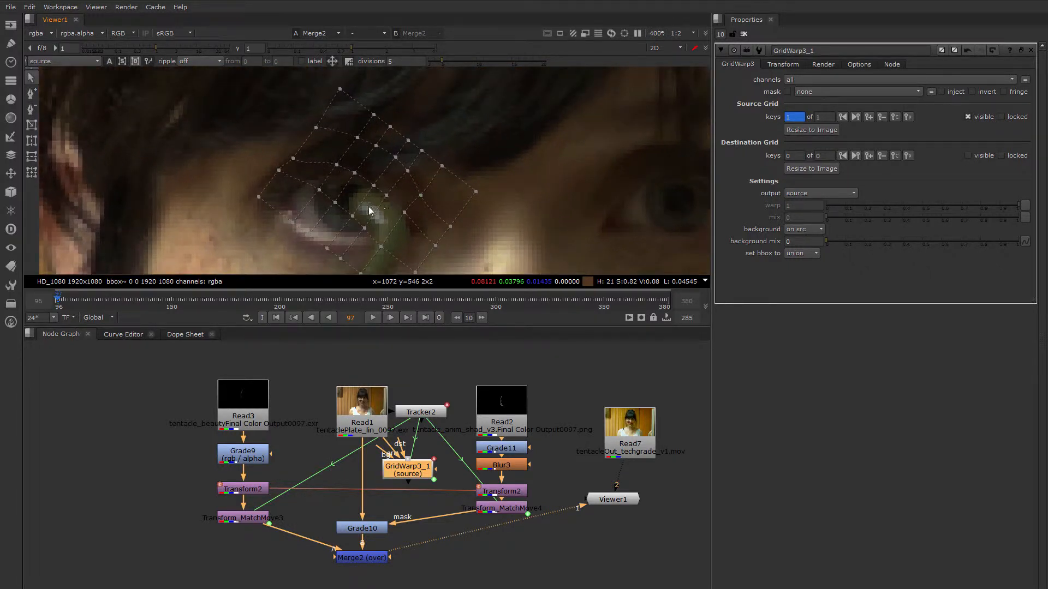
{"action": "scroll", "coordinate": [579, 169], "scroll_direction": "down", "scroll_amount": 1}
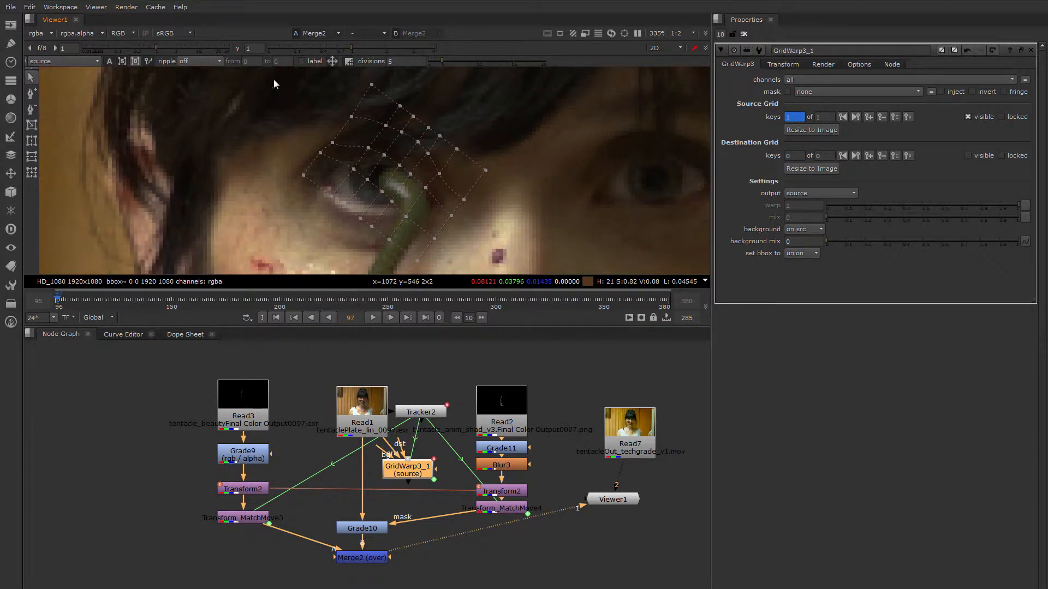
{"action": "left_click_drag", "start_coordinate": [255, 78], "coordinate": [516, 266]}
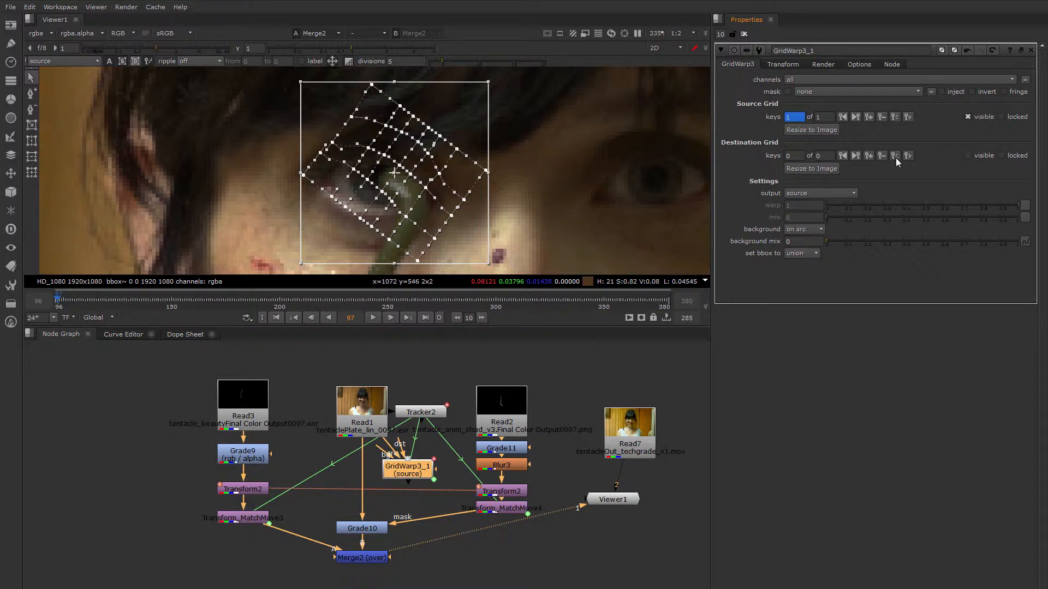
{"action": "scroll", "coordinate": [459, 167], "scroll_direction": "down", "scroll_amount": 2}
{"action": "left_click", "coordinate": [368, 169]}
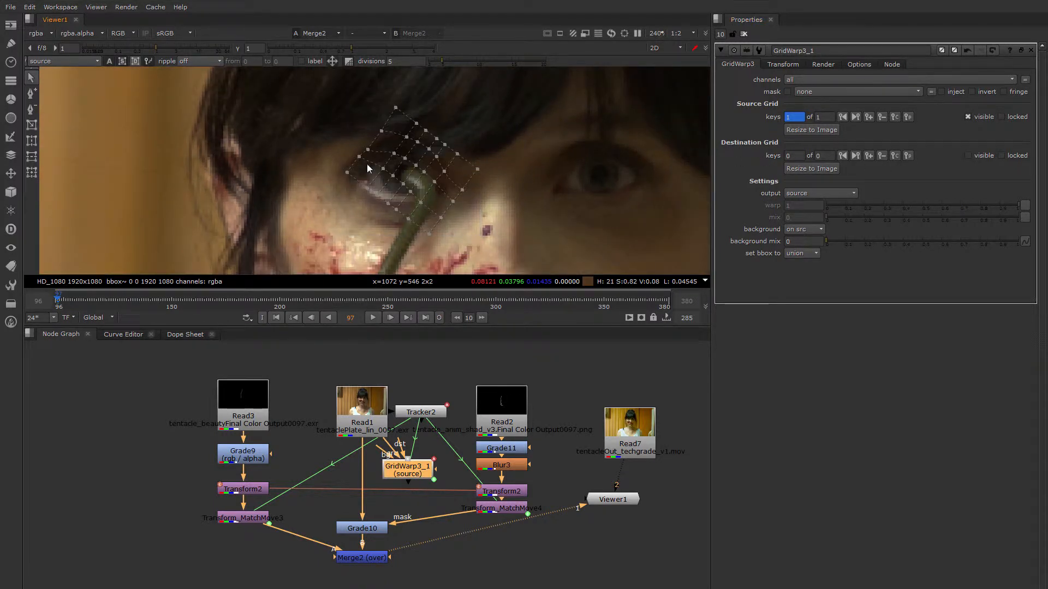
{"action": "middle_click_drag", "start_coordinate": [441, 205], "coordinate": [377, 203]}
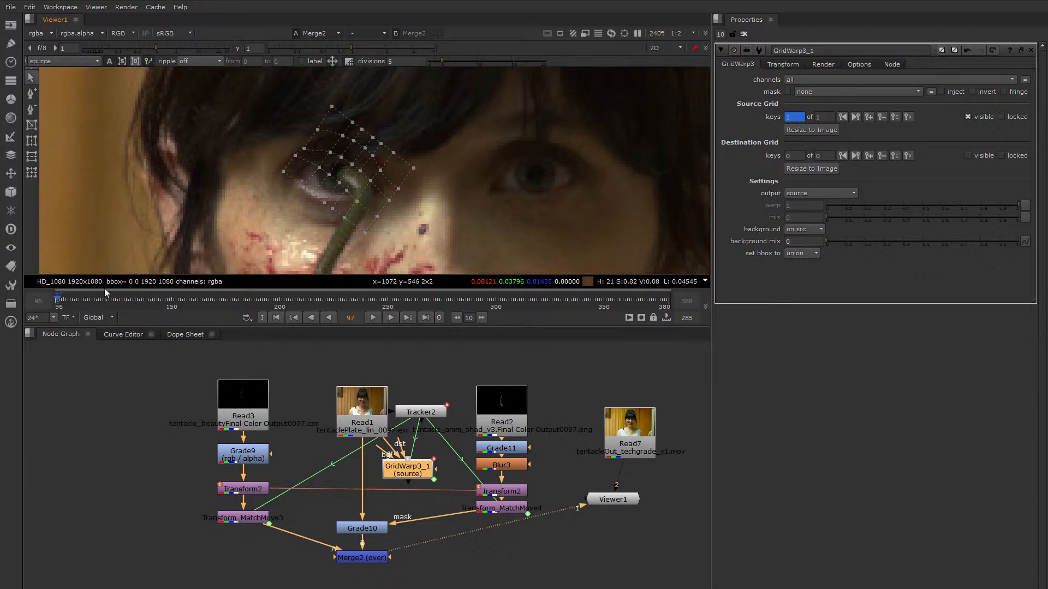
- Scrub through frames 216, 231, 304 and 302 to examine how the source grid follows the eye as the tentacle leaves
{"action": "left_click_drag", "start_coordinate": [83, 296], "coordinate": [312, 333]}
{"action": "key", "text": "Right"}
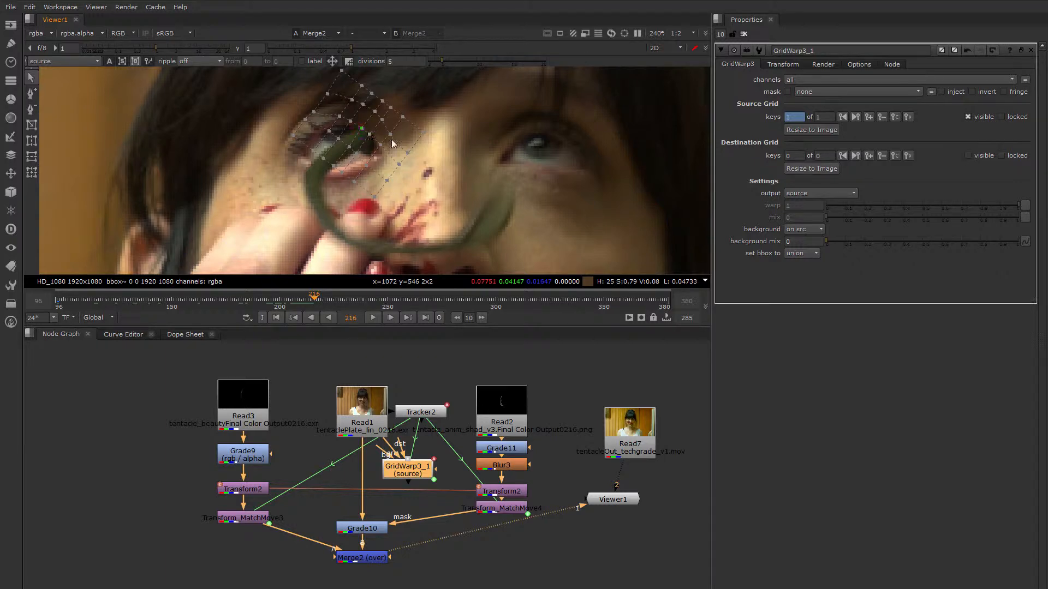
{"action": "left_click_drag", "start_coordinate": [316, 300], "coordinate": [346, 304]}
{"action": "scroll", "coordinate": [440, 165], "scroll_direction": "down", "scroll_amount": 2}
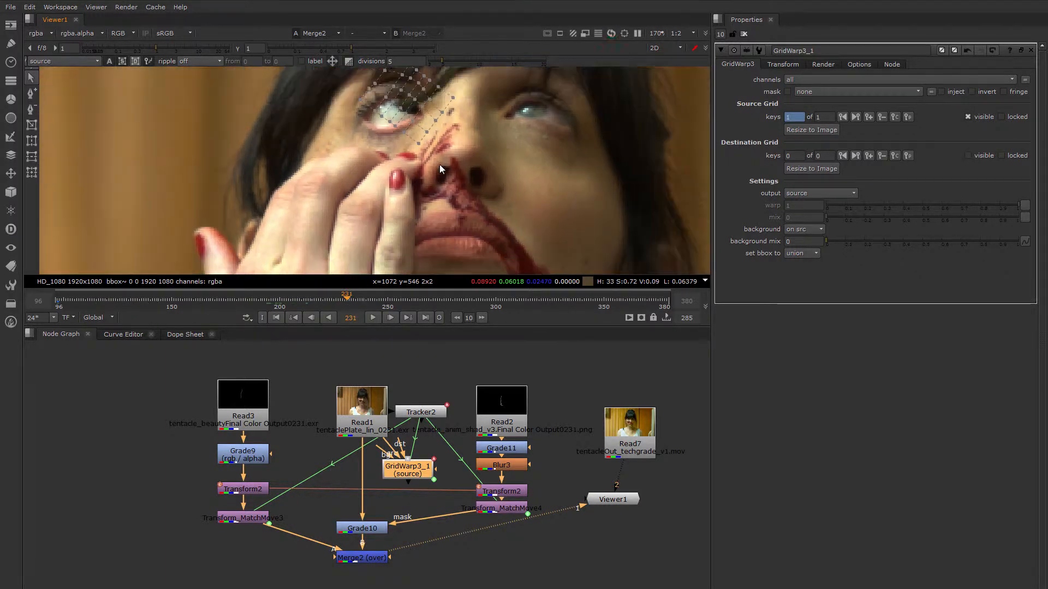
{"action": "middle_click_drag", "start_coordinate": [440, 165], "coordinate": [430, 208]}
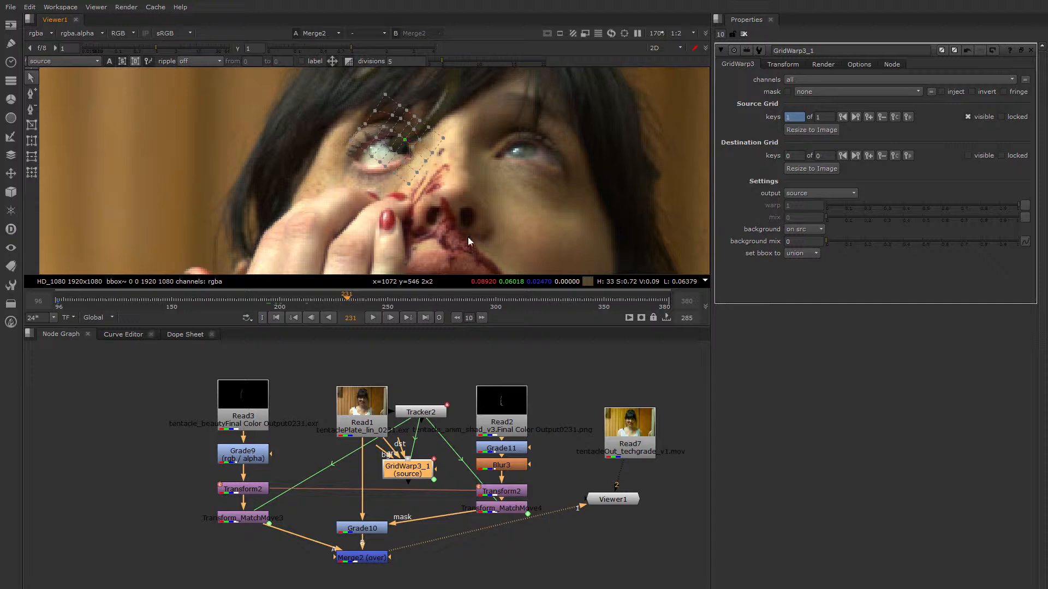
{"action": "left_click_drag", "start_coordinate": [398, 302], "coordinate": [503, 308]}
{"action": "scroll", "coordinate": [479, 192], "scroll_direction": "down", "scroll_amount": 1}
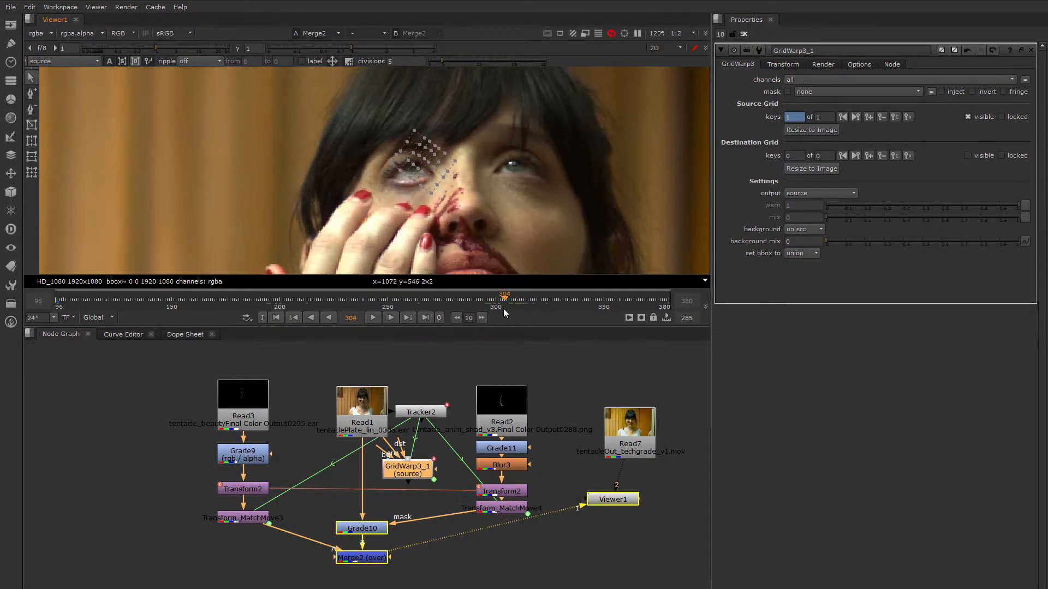
{"action": "scroll", "coordinate": [431, 188], "scroll_direction": "up", "scroll_amount": 5}
{"action": "middle_click_drag", "start_coordinate": [438, 182], "coordinate": [377, 174]}
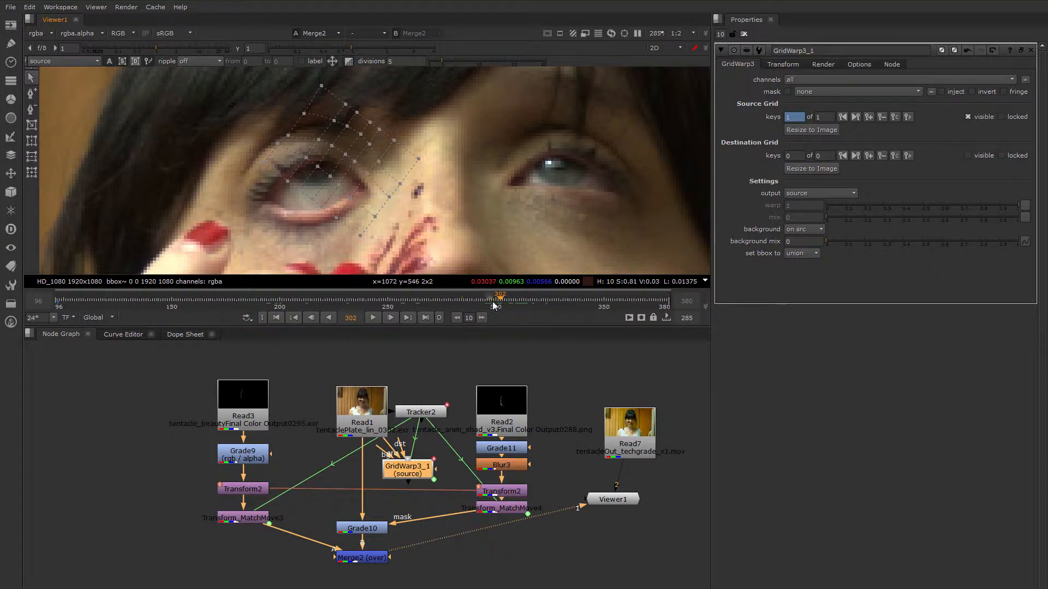
- At frame 285, set the GridWarp output to source warped and add a destination grid key
{"action": "left_click_drag", "start_coordinate": [499, 299], "coordinate": [464, 300]}
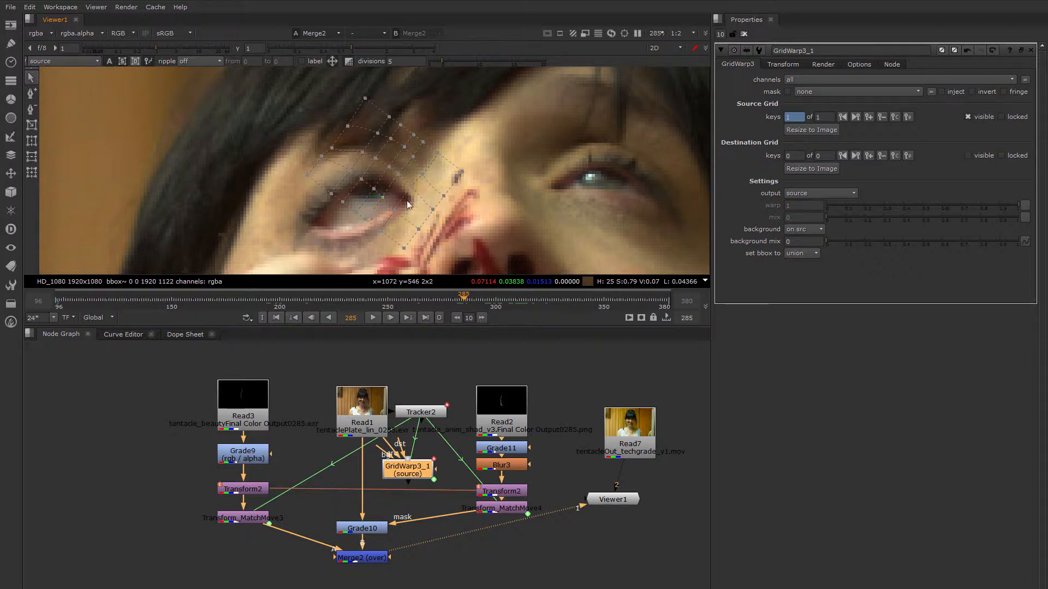
{"action": "left_click", "coordinate": [870, 117]}
{"action": "key", "text": "ctrl+z"}
{"action": "left_click", "coordinate": [57, 63]}
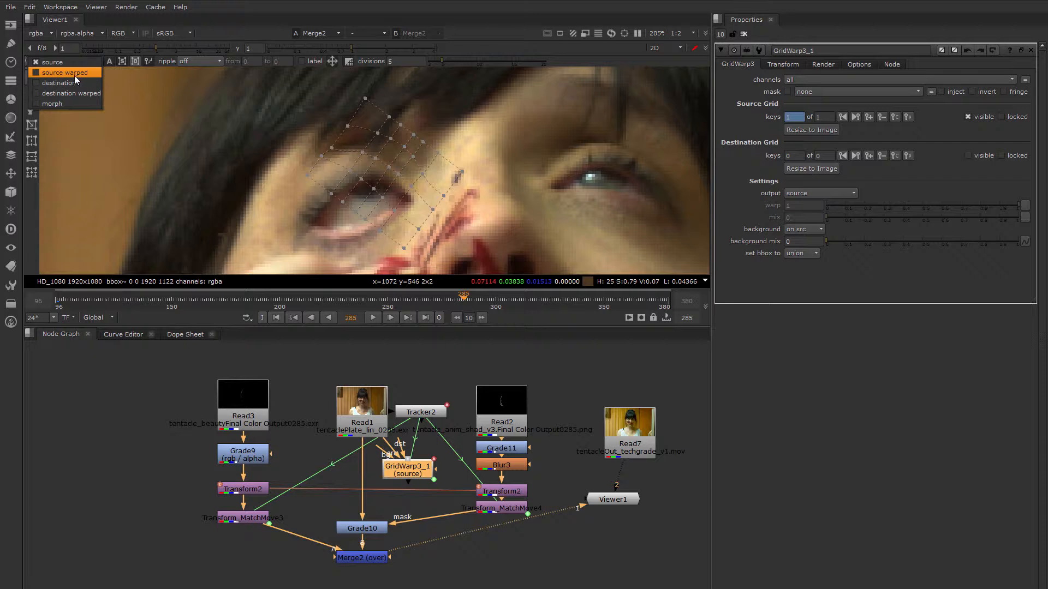
{"action": "left_click", "coordinate": [74, 76]}
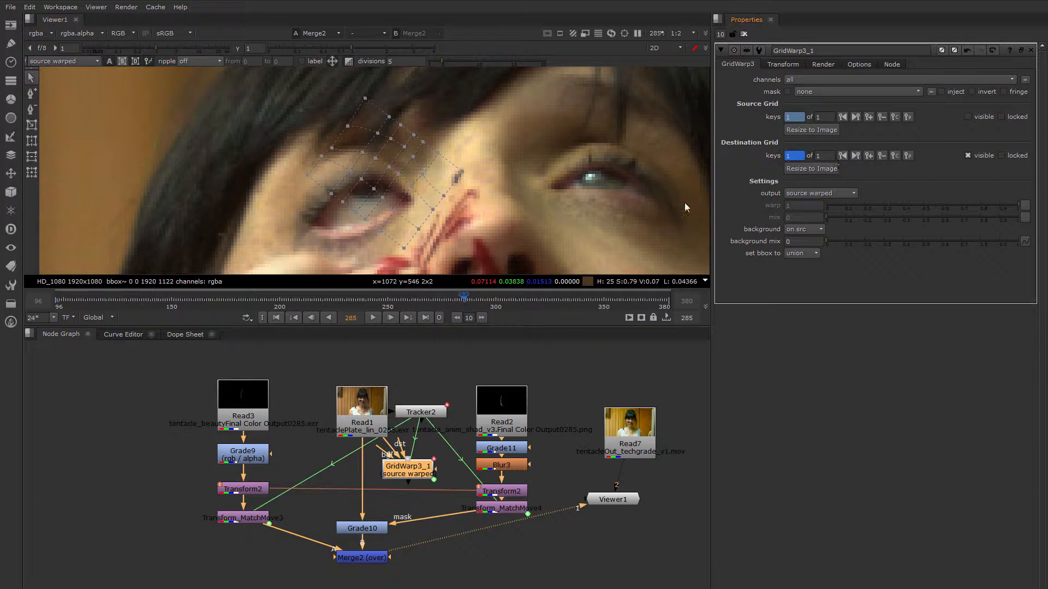
- Add a second destination grid key at frame 96 and bring the eye into view
{"action": "left_click_drag", "start_coordinate": [461, 299], "coordinate": [54, 316]}
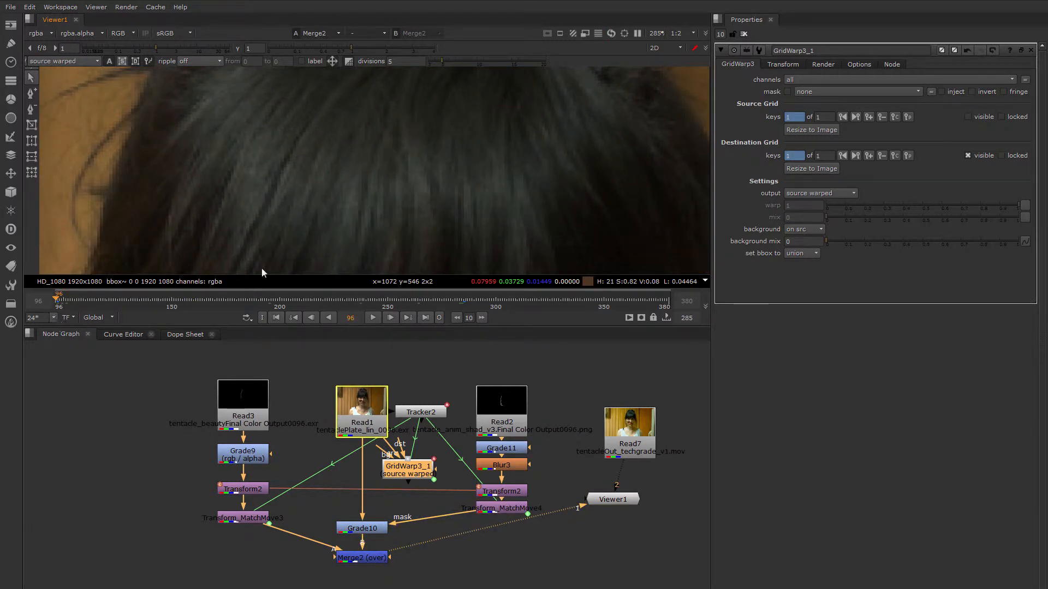
{"action": "left_click", "coordinate": [869, 157]}
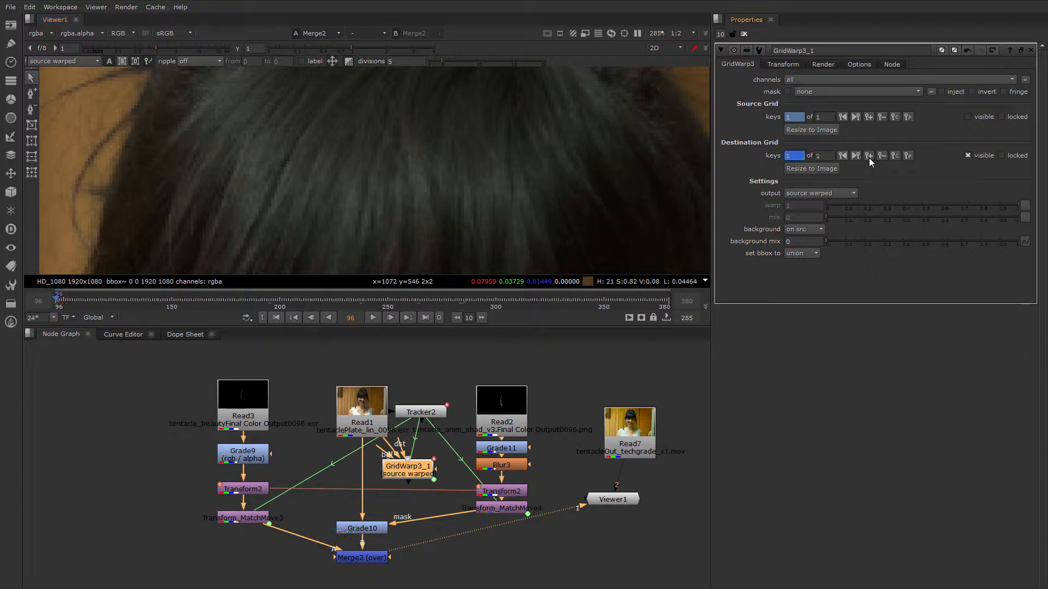
{"action": "scroll", "coordinate": [426, 174], "scroll_direction": "down", "scroll_amount": 1}
{"action": "scroll", "coordinate": [427, 173], "scroll_direction": "down", "scroll_amount": 2}
{"action": "middle_click_drag", "start_coordinate": [404, 237], "coordinate": [434, 157]}
{"action": "scroll", "coordinate": [360, 243], "scroll_direction": "up", "scroll_amount": 4}
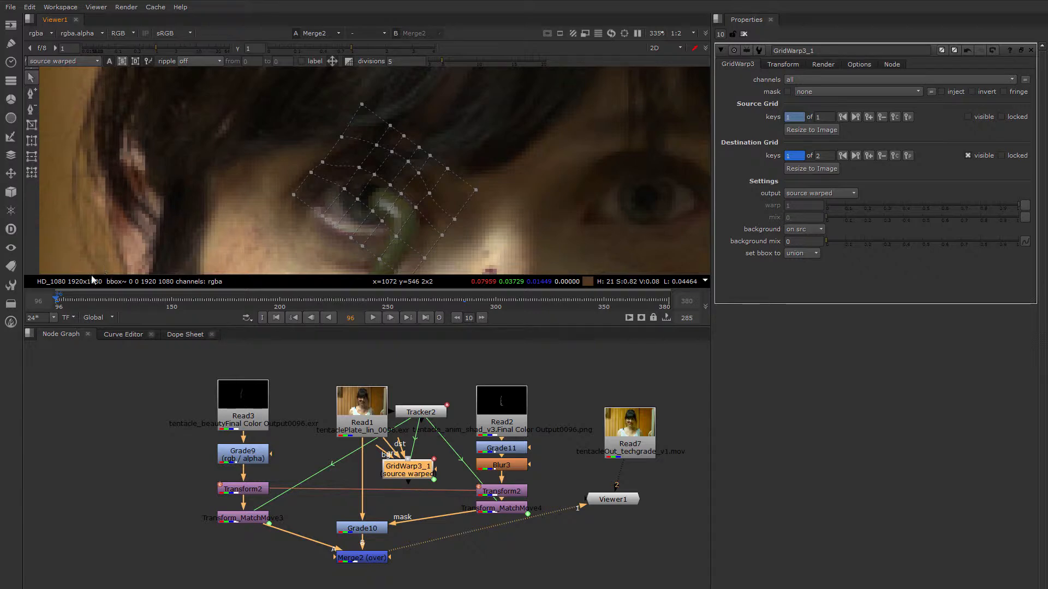
- Go to frame 285 and inspect the destination grid's placement over the eye
{"action": "left_click_drag", "start_coordinate": [61, 299], "coordinate": [464, 332]}
{"action": "scroll", "coordinate": [471, 175], "scroll_direction": "down", "scroll_amount": 5}
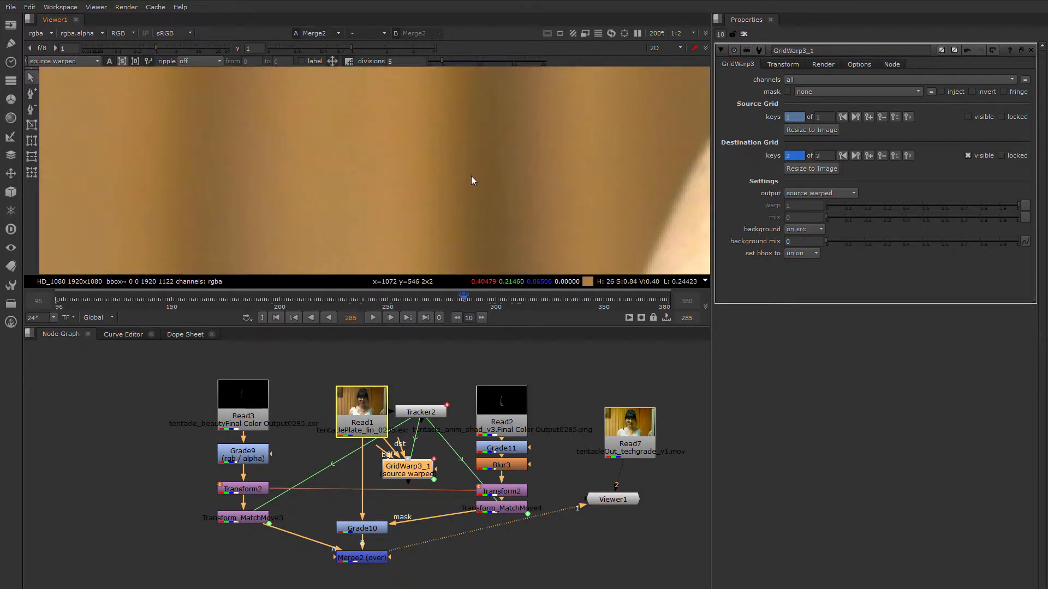
{"action": "middle_click_drag", "start_coordinate": [470, 175], "coordinate": [335, 178]}
{"action": "scroll", "coordinate": [431, 191], "scroll_direction": "down", "scroll_amount": 4}
{"action": "scroll", "coordinate": [390, 169], "scroll_direction": "up", "scroll_amount": 6}
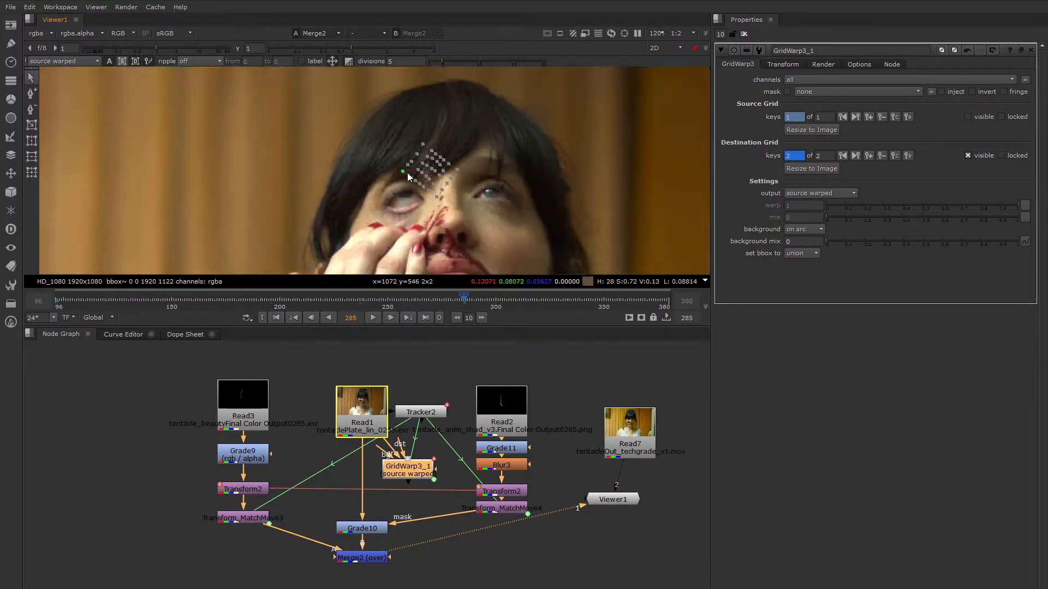
- At frame 97, move the destination grid point beside the tentacle tip towards the nose, keying the warp there
{"action": "left_click_drag", "start_coordinate": [457, 299], "coordinate": [57, 310]}
{"action": "scroll", "coordinate": [406, 210], "scroll_direction": "up", "scroll_amount": 4}
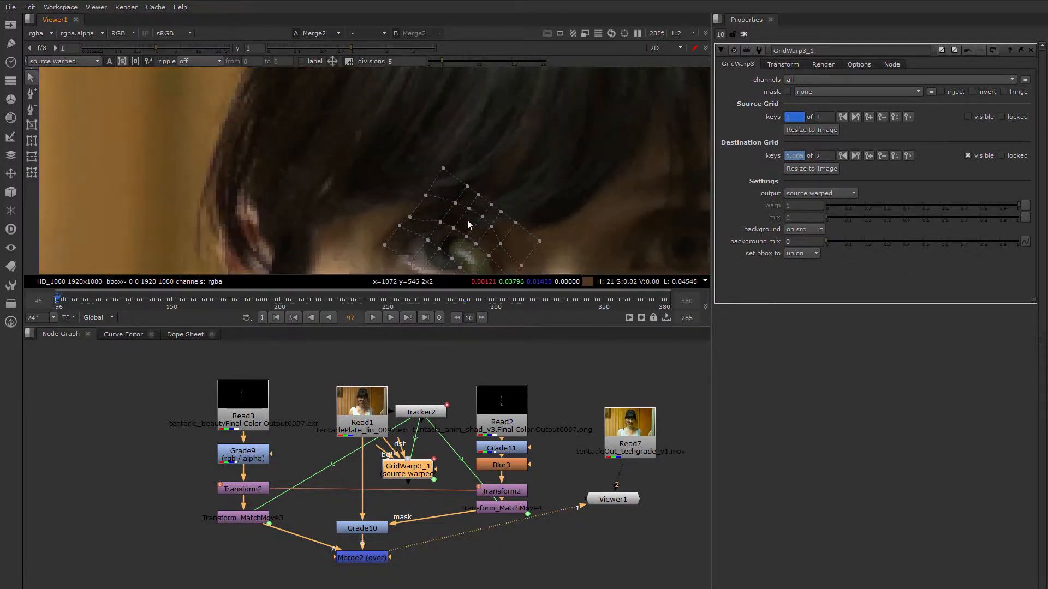
{"action": "scroll", "coordinate": [406, 210], "scroll_direction": "up", "scroll_amount": 4}
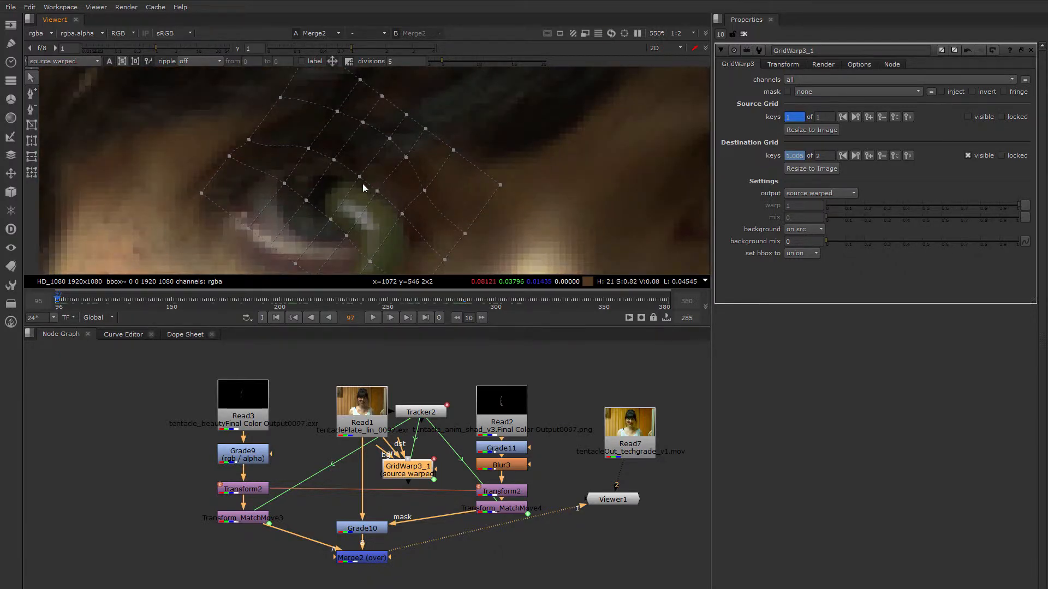
{"action": "left_click_drag", "start_coordinate": [360, 179], "coordinate": [377, 188]}
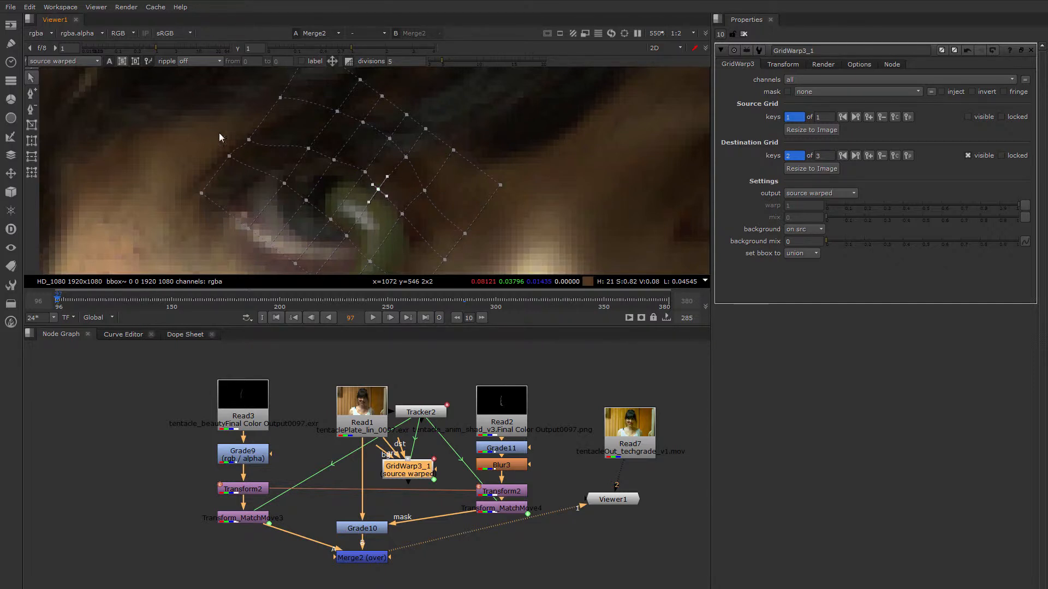
- View the GridWarp output, insert the GridWarp node between Read1 and Grade10, and view Merge2 again
{"action": "scroll", "coordinate": [352, 176], "scroll_direction": "down", "scroll_amount": 4}
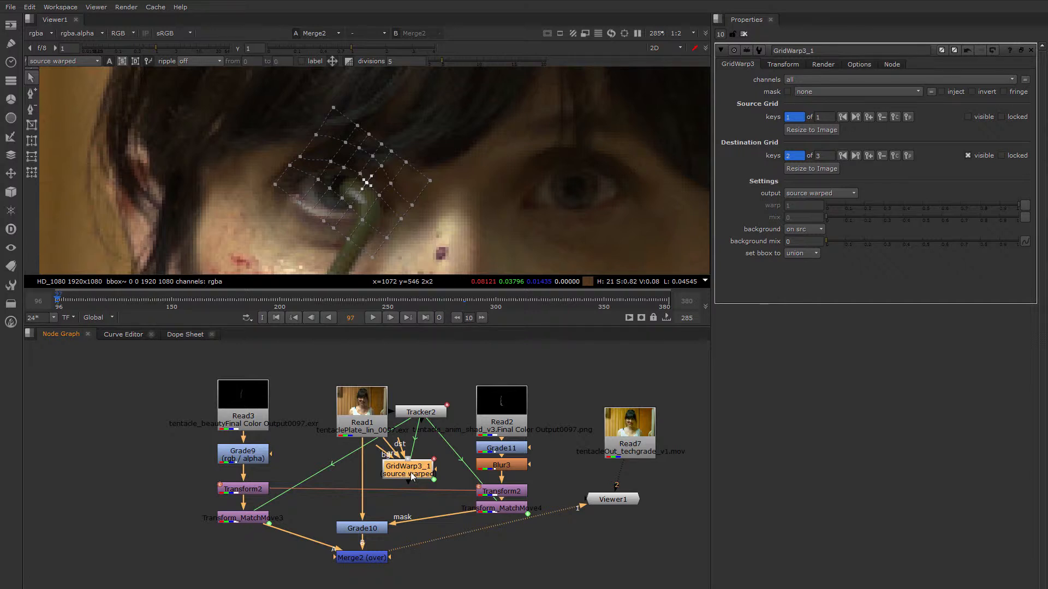
{"action": "key", "text": "1"}
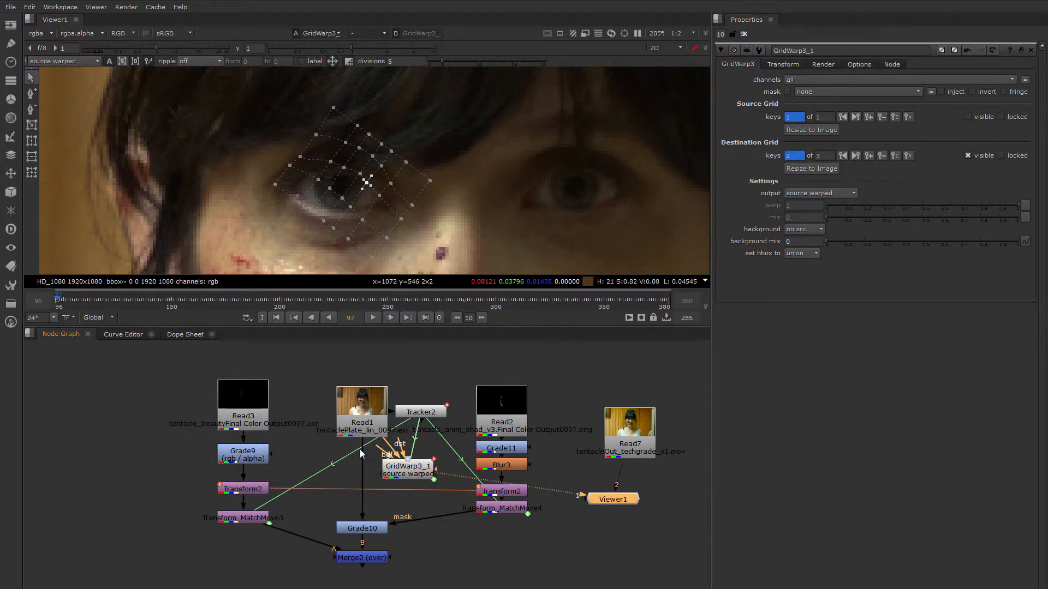
{"action": "left_click_drag", "start_coordinate": [412, 474], "coordinate": [366, 483]}
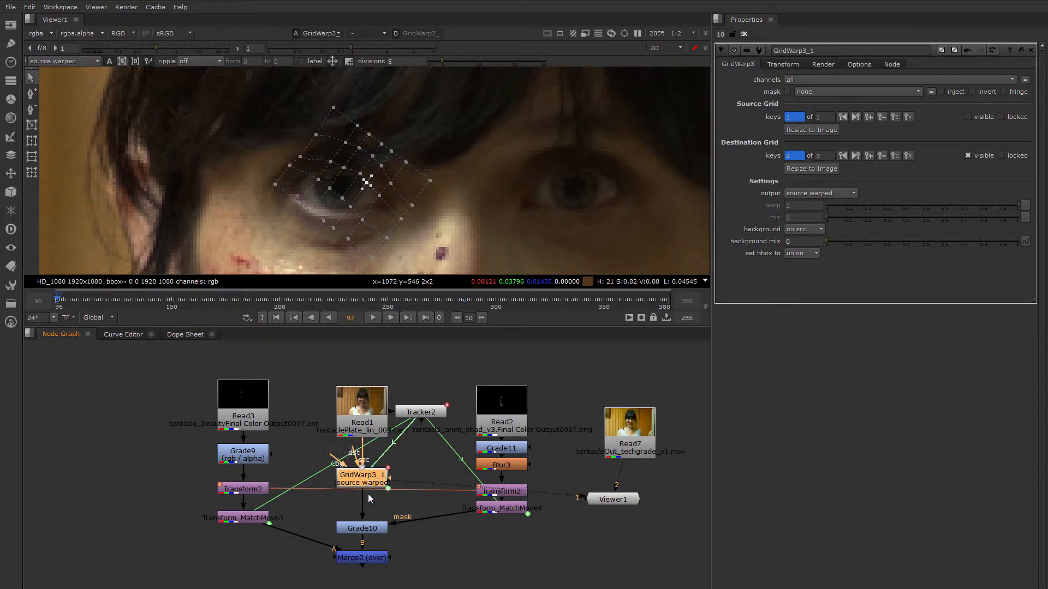
{"action": "left_click", "coordinate": [368, 559]}
{"action": "key", "text": "1"}
- At frame 97, push the destination grid points beside the tentacle tip further towards the nose at the inner eye corner
{"action": "scroll", "coordinate": [373, 210], "scroll_direction": "up", "scroll_amount": 3}
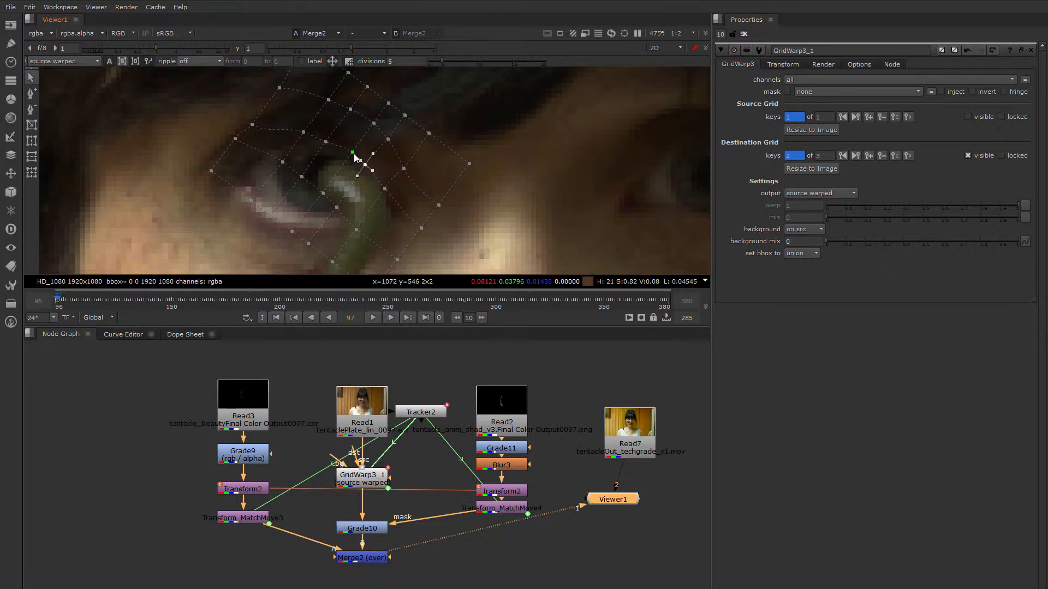
{"action": "left_click_drag", "start_coordinate": [353, 152], "coordinate": [369, 162]}
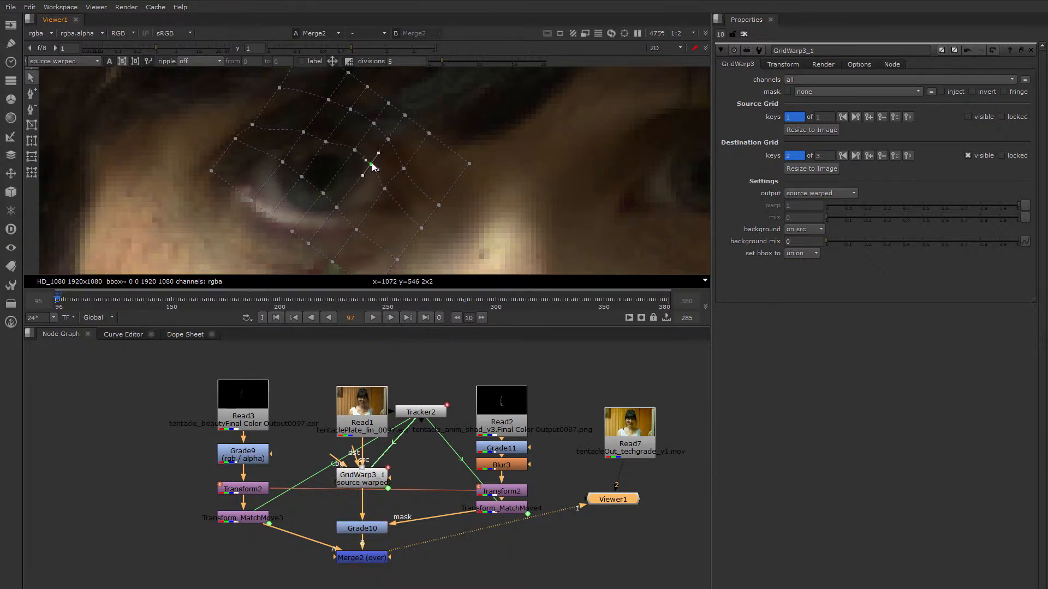
{"action": "left_click_drag", "start_coordinate": [374, 167], "coordinate": [389, 190]}
{"action": "scroll", "coordinate": [382, 188], "scroll_direction": "down", "scroll_amount": 2}
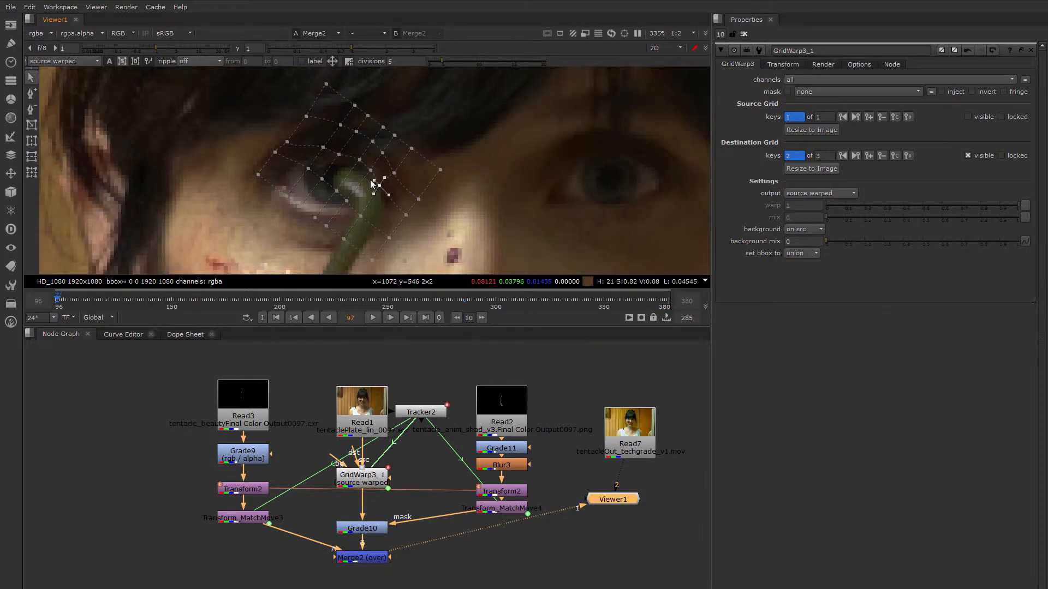
- Key the destination grid at frames 202 and 198 by shifting the points around the tentacle near the inner eye corner
{"action": "left_click_drag", "start_coordinate": [67, 300], "coordinate": [284, 330]}
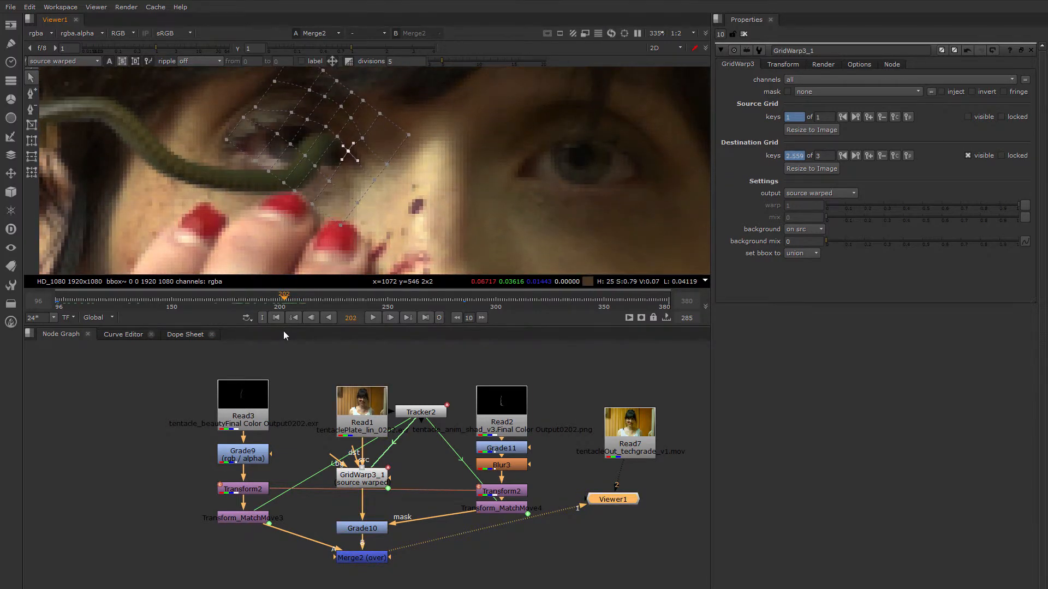
{"action": "left_click", "coordinate": [326, 127]}
{"action": "mouse_move", "coordinate": [328, 129]}
{"action": "left_mouse_down"}
{"action": "mouse_move", "coordinate": [322, 136]}
{"action": "mouse_move", "coordinate": [331, 125]}
{"action": "mouse_move", "coordinate": [339, 133]}
{"action": "left_mouse_up"}
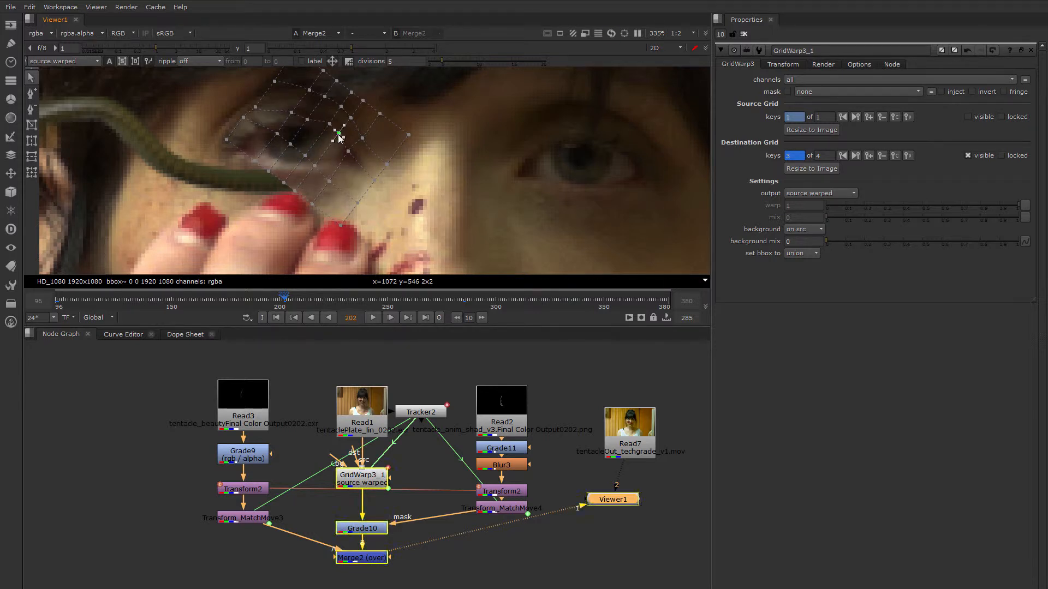
{"action": "left_click", "coordinate": [274, 300]}
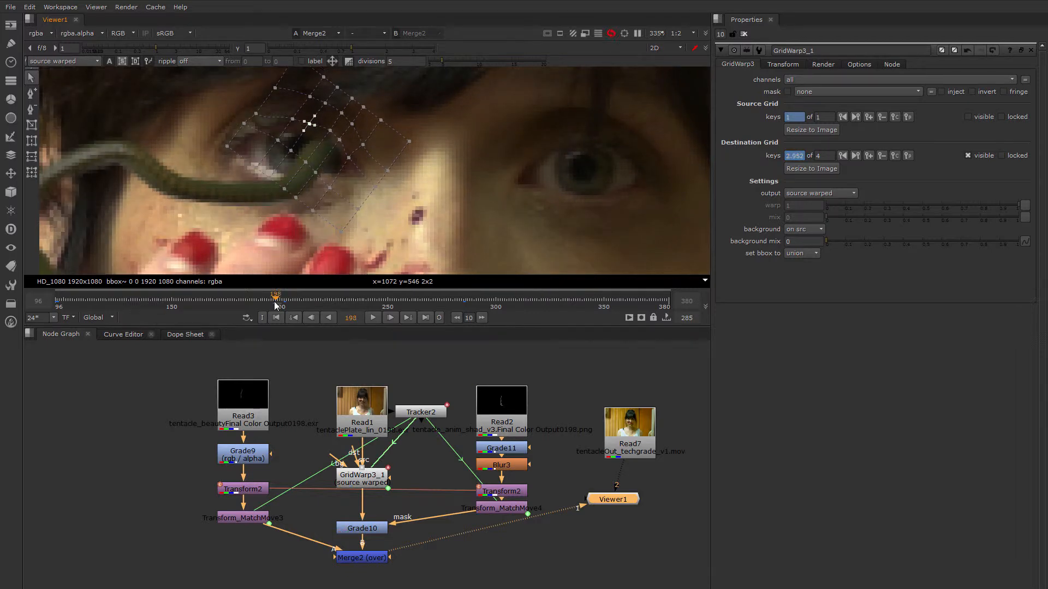
{"action": "left_click_drag", "start_coordinate": [331, 136], "coordinate": [330, 139]}
- At frame 219, key the destination grid by nudging the points along the upper lid and inner corner of the eye
{"action": "left_click", "coordinate": [286, 301]}
{"action": "left_click_drag", "start_coordinate": [286, 301], "coordinate": [321, 300]}
{"action": "left_click_drag", "start_coordinate": [364, 143], "coordinate": [361, 144]}
{"action": "left_click_drag", "start_coordinate": [375, 150], "coordinate": [378, 146]}
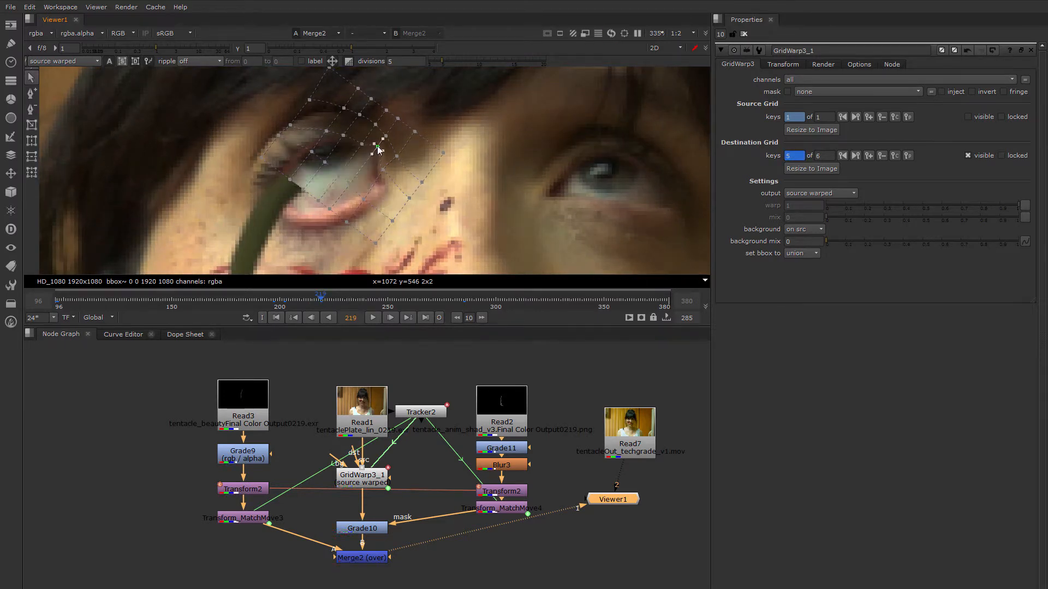
{"action": "left_click", "coordinate": [384, 170]}
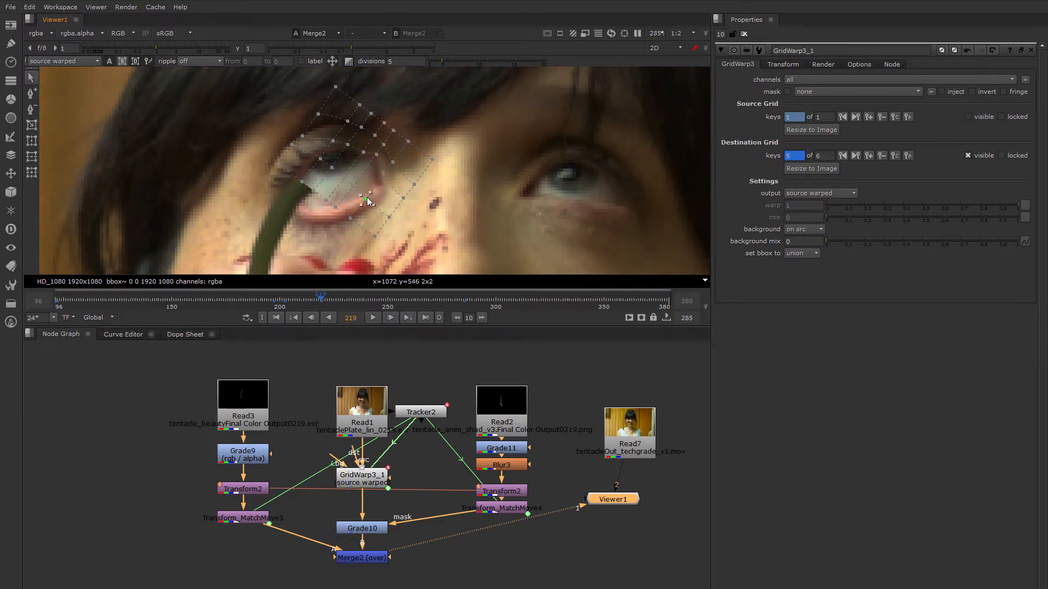
- At frame 268, key the destination grid by moving the points above the inner eye corner outward and towards the nose
{"action": "left_click", "coordinate": [334, 301]}
{"action": "left_click_drag", "start_coordinate": [334, 302], "coordinate": [427, 299]}
{"action": "scroll", "coordinate": [454, 117], "scroll_direction": "up", "scroll_amount": 5}
{"action": "mouse_move", "coordinate": [427, 160]}
{"action": "left_mouse_down"}
{"action": "mouse_move", "coordinate": [413, 145]}
{"action": "mouse_move", "coordinate": [434, 153]}
{"action": "left_mouse_up"}
{"action": "left_click", "coordinate": [402, 140]}
{"action": "left_click_drag", "start_coordinate": [443, 168], "coordinate": [459, 182]}
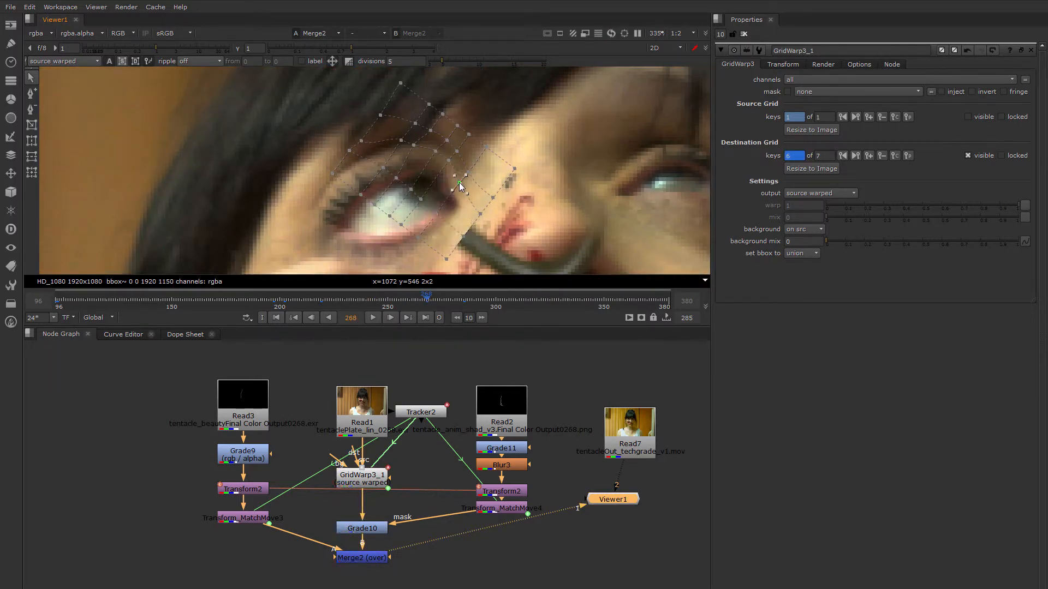
- At frame 275, key the destination grid by nudging a point above the inner corner of the eye away from the nose
{"action": "scroll", "coordinate": [458, 191], "scroll_direction": "down", "scroll_amount": 2}
{"action": "left_click_drag", "start_coordinate": [425, 302], "coordinate": [450, 301]}
{"action": "left_click_drag", "start_coordinate": [444, 298], "coordinate": [441, 298]}
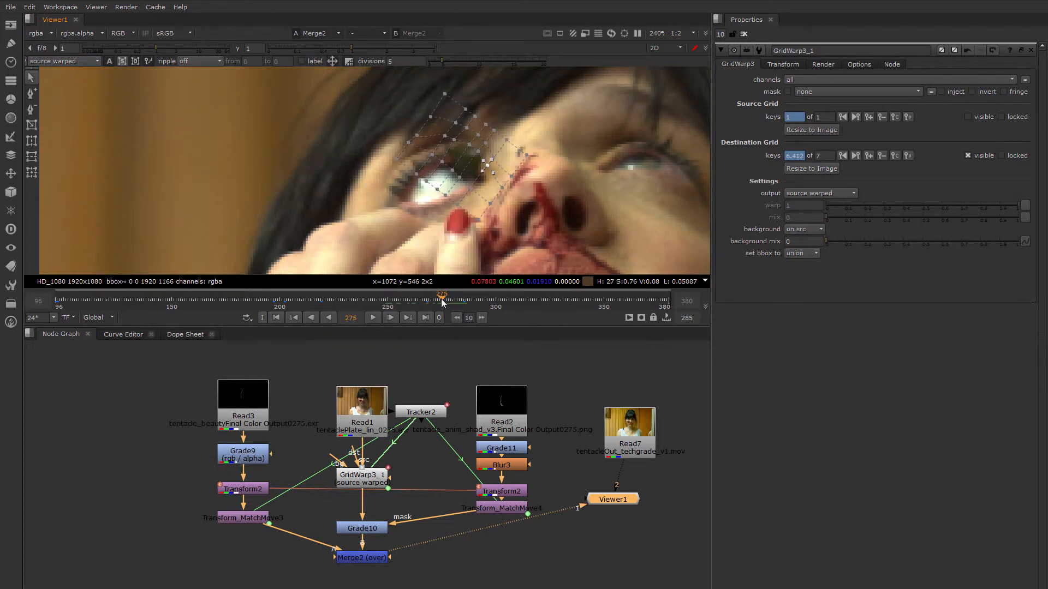
{"action": "left_click_drag", "start_coordinate": [470, 147], "coordinate": [466, 146]}
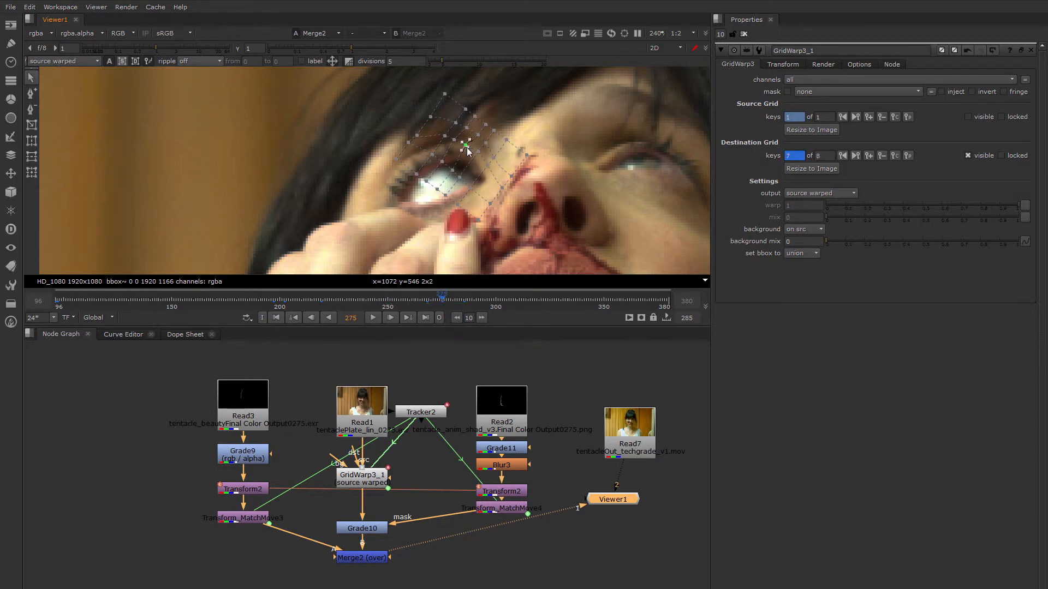
- Key the destination grid at frames 276 and 280 by adjusting the points over the upper eyelid and inner eye corner
{"action": "left_click", "coordinate": [443, 300]}
{"action": "left_click_drag", "start_coordinate": [464, 149], "coordinate": [484, 172]}
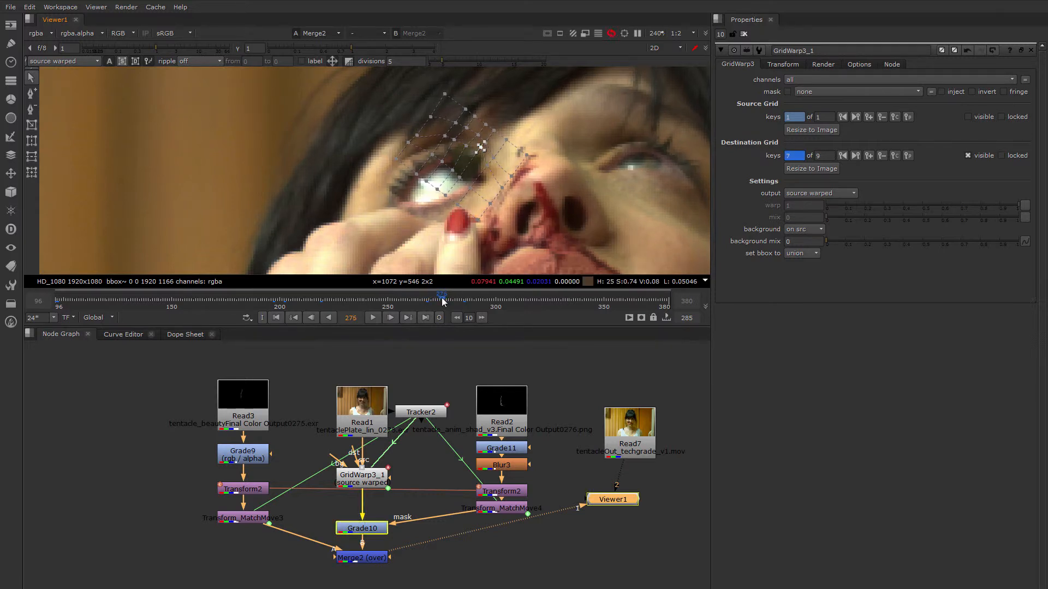
{"action": "left_click", "coordinate": [445, 300]}
{"action": "left_click_drag", "start_coordinate": [446, 299], "coordinate": [445, 299]}
{"action": "left_click_drag", "start_coordinate": [451, 144], "coordinate": [443, 139]}
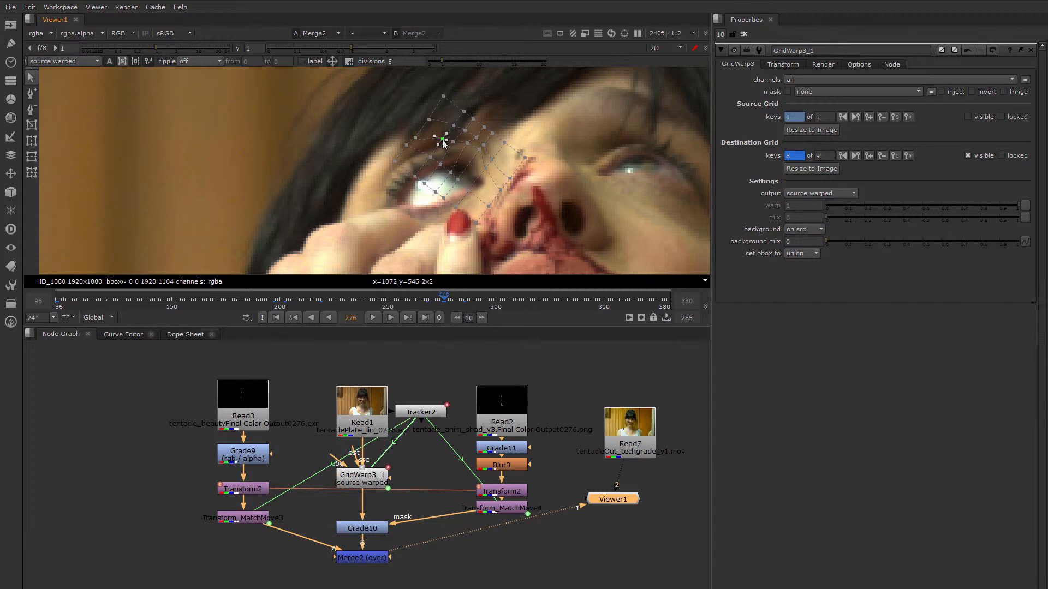
{"action": "left_click", "coordinate": [483, 169]}
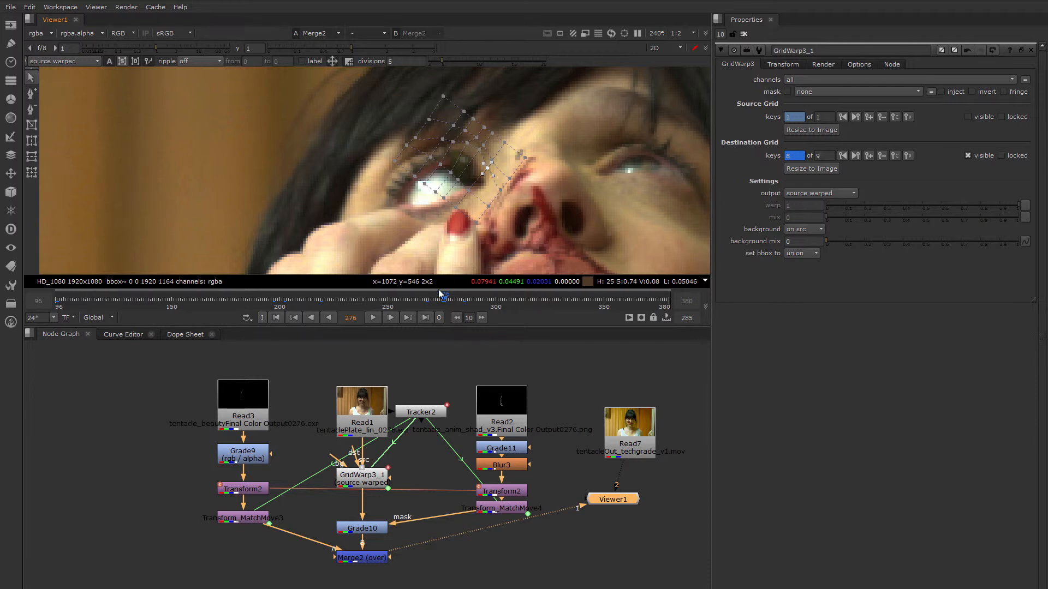
{"action": "left_click_drag", "start_coordinate": [443, 299], "coordinate": [453, 302]}
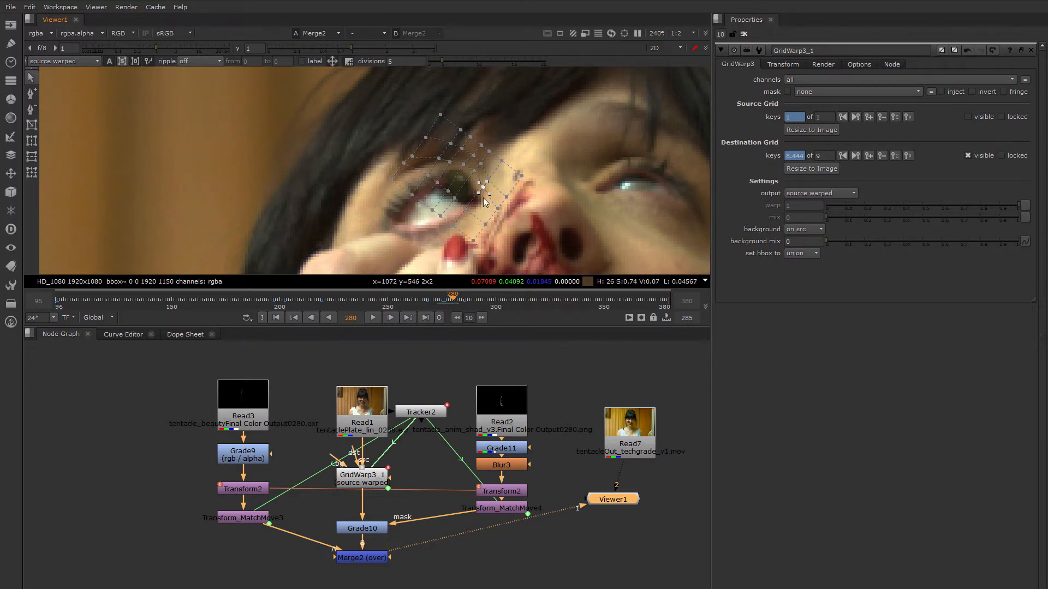
{"action": "left_click_drag", "start_coordinate": [483, 188], "coordinate": [463, 164]}
- Review the warped composite around frames 283 to 285, 298 and 340, checking the grid's fit over the eye and face
{"action": "left_click_drag", "start_coordinate": [453, 299], "coordinate": [464, 300]}
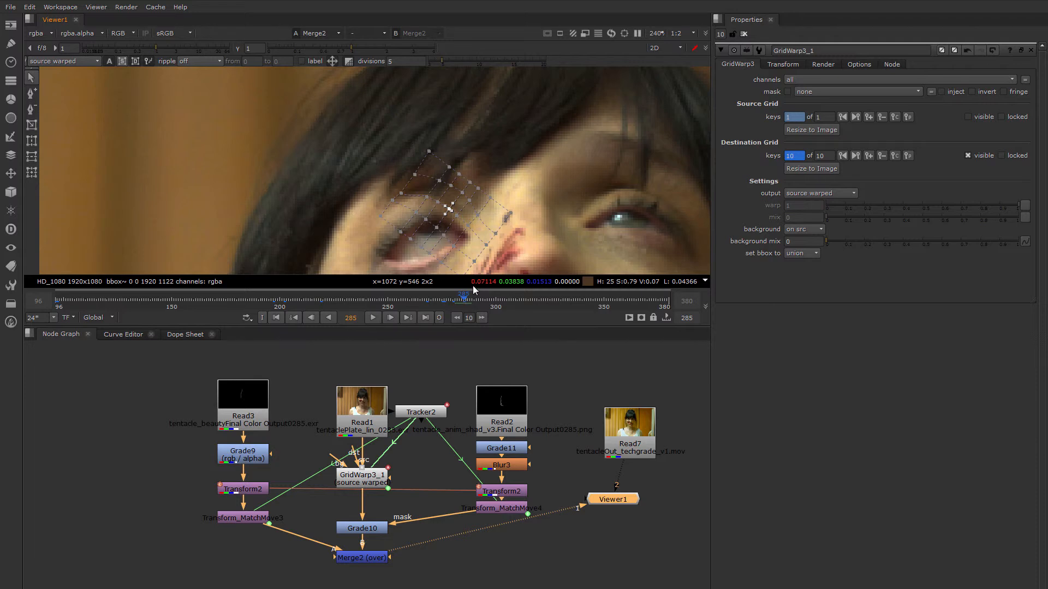
{"action": "left_click", "coordinate": [460, 300]}
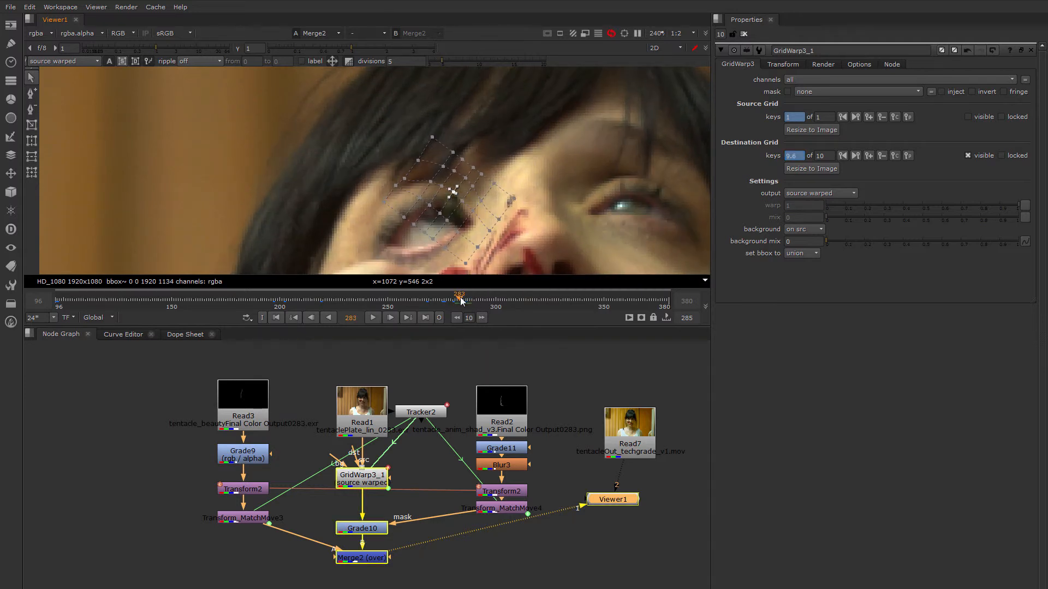
{"action": "left_click_drag", "start_coordinate": [461, 300], "coordinate": [490, 299]}
{"action": "scroll", "coordinate": [461, 227], "scroll_direction": "down", "scroll_amount": 2}
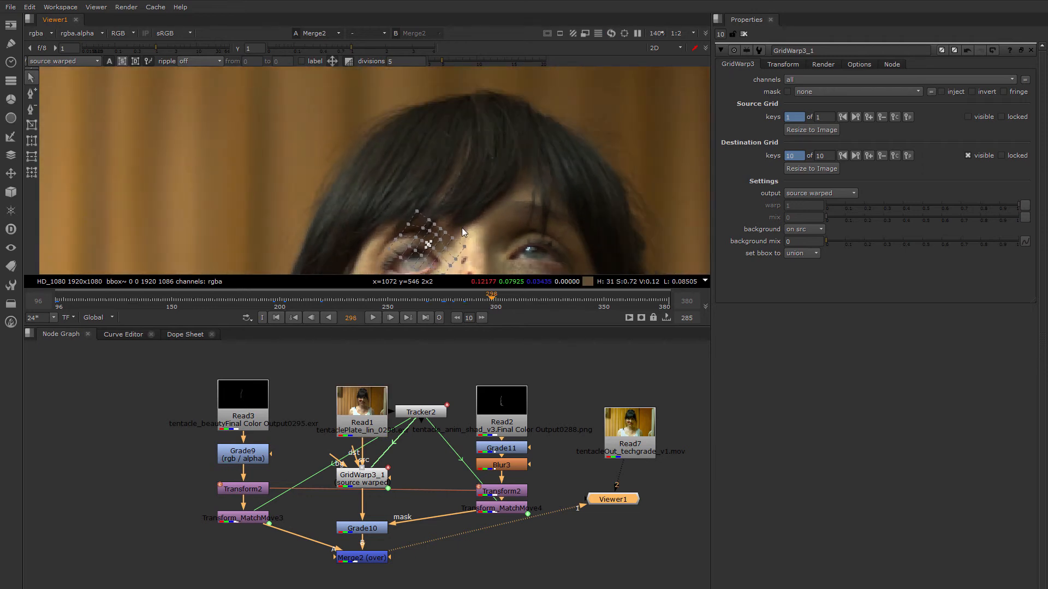
{"action": "middle_click_drag", "start_coordinate": [462, 227], "coordinate": [437, 165]}
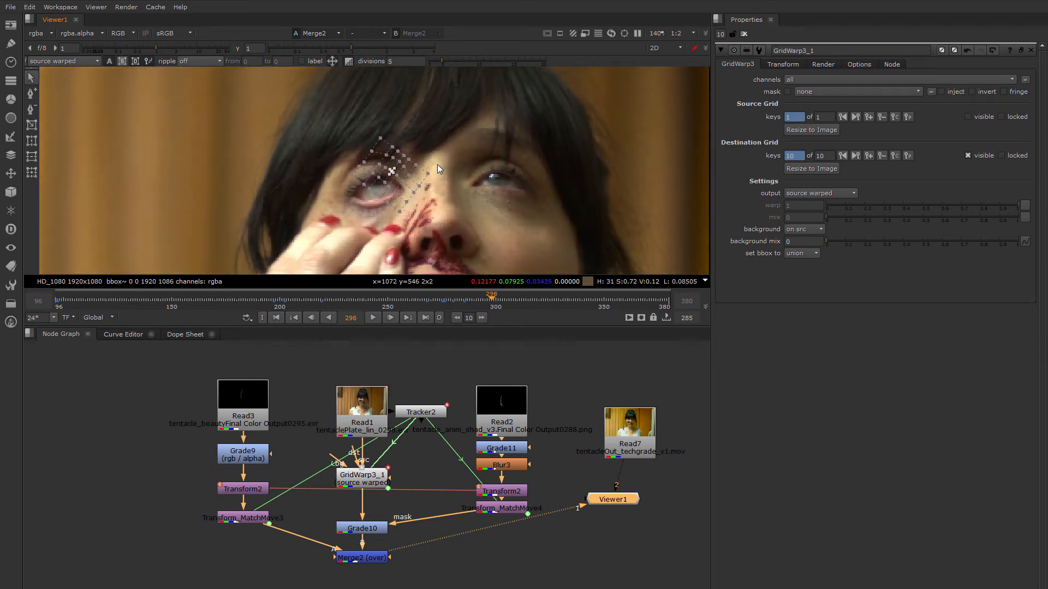
{"action": "scroll", "coordinate": [431, 180], "scroll_direction": "down", "scroll_amount": 2}
{"action": "left_click_drag", "start_coordinate": [494, 299], "coordinate": [581, 301]}
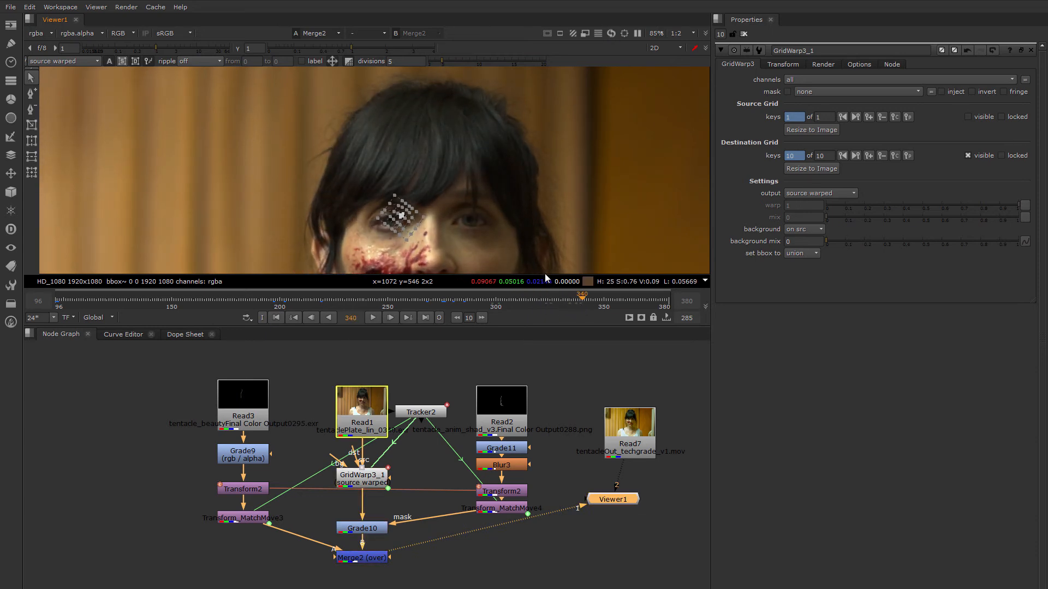
{"action": "scroll", "coordinate": [482, 215], "scroll_direction": "down", "scroll_amount": 1}
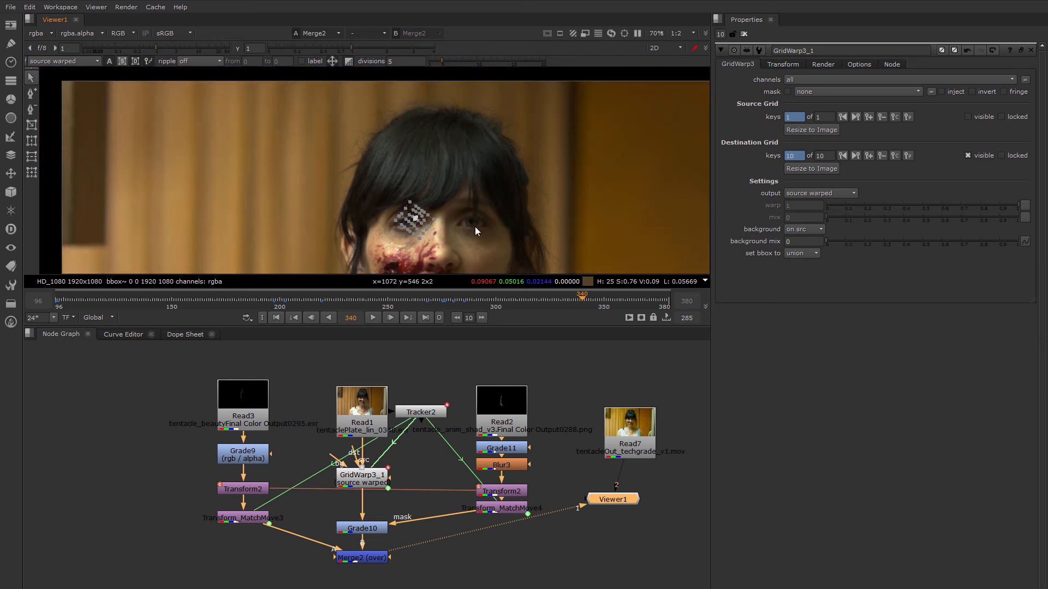
{"action": "middle_click_drag", "start_coordinate": [474, 227], "coordinate": [444, 185]}
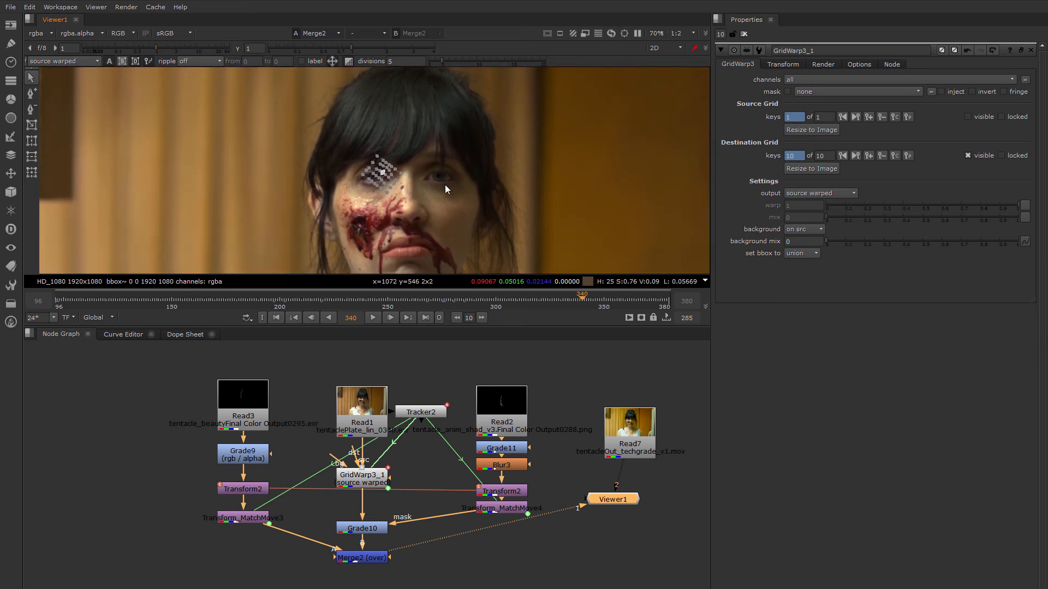